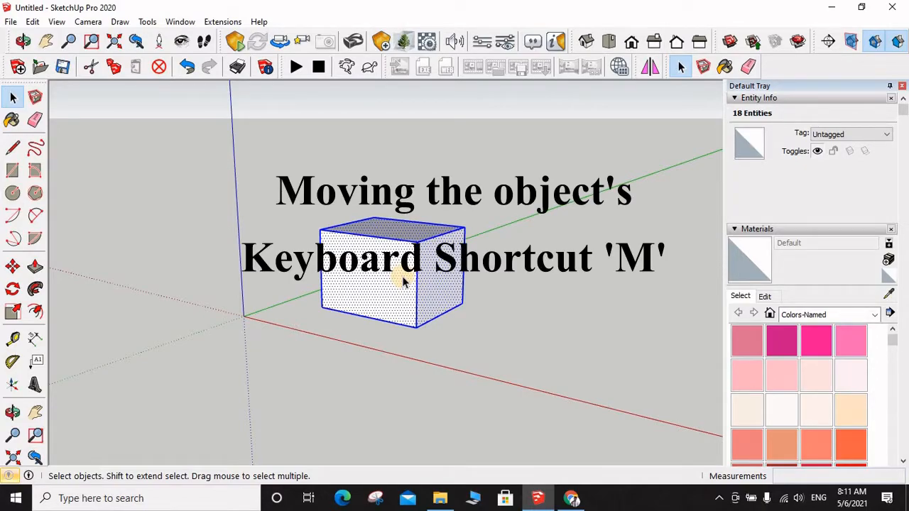
# Move the selected box about 6292 mm away from the origin, using its front bottom corner as the base point
pyautogui.press('m')
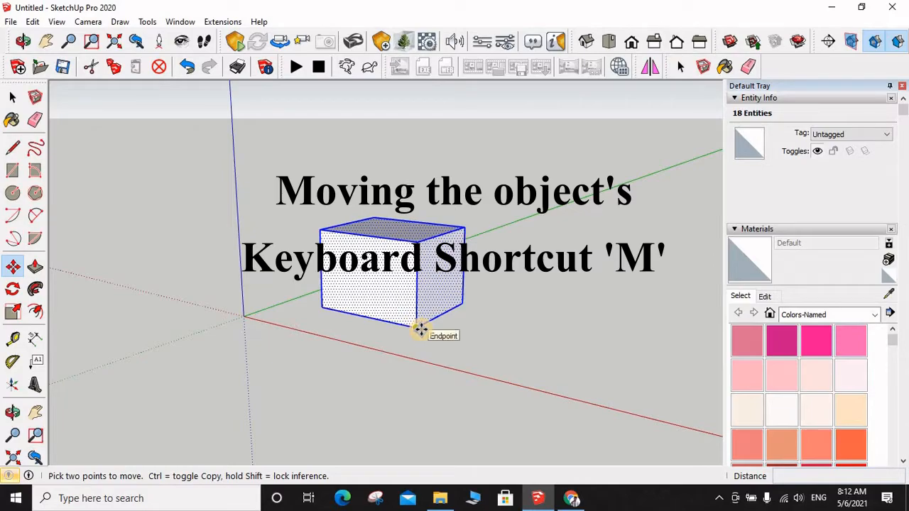
pyautogui.click(421, 330)
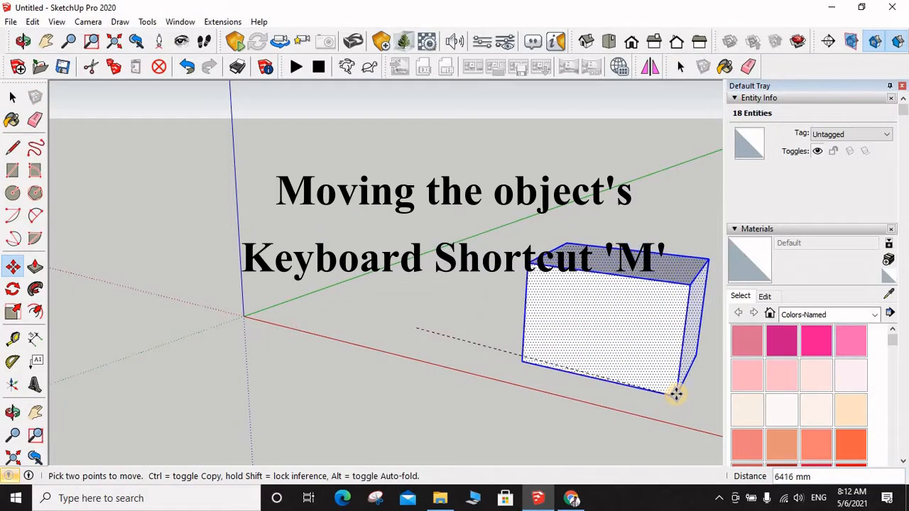
pyautogui.click(676, 383)
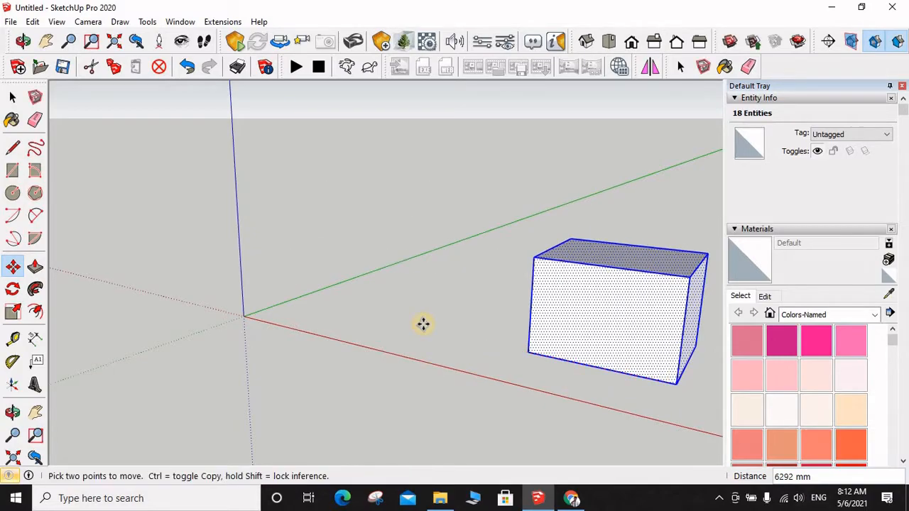
pyautogui.scroll(-3, 415, 320)
pyautogui.press('space')
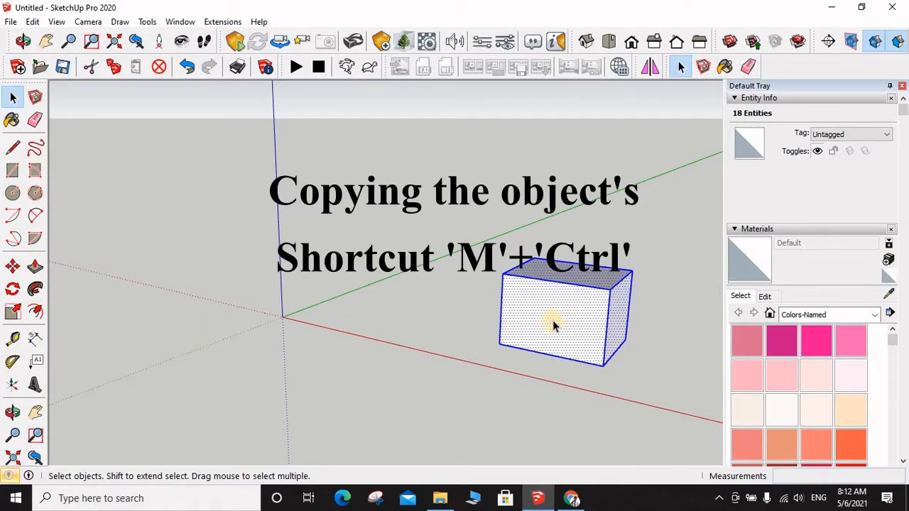
# Copy the box about 4607 mm along the red axis back toward the origin, picking its front bottom corner as base point
pyautogui.press('m')
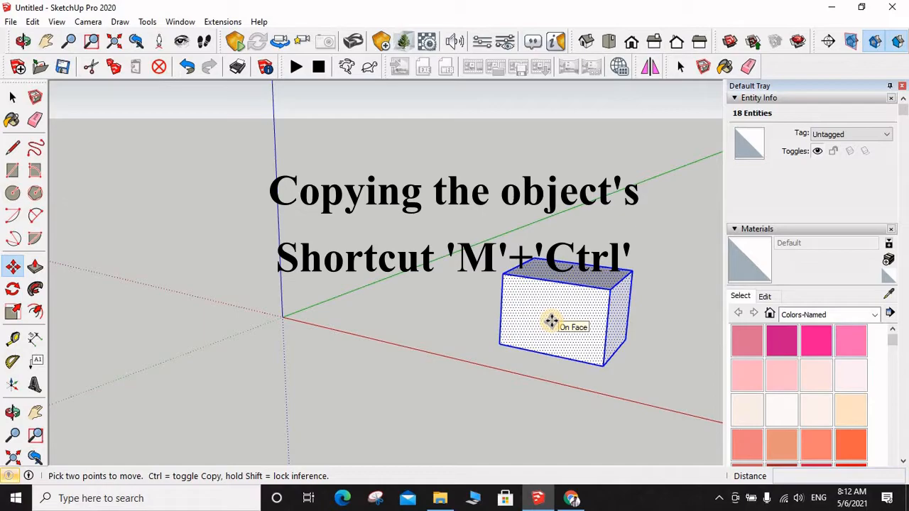
pyautogui.press('ctrl')
pyautogui.click(603, 368)
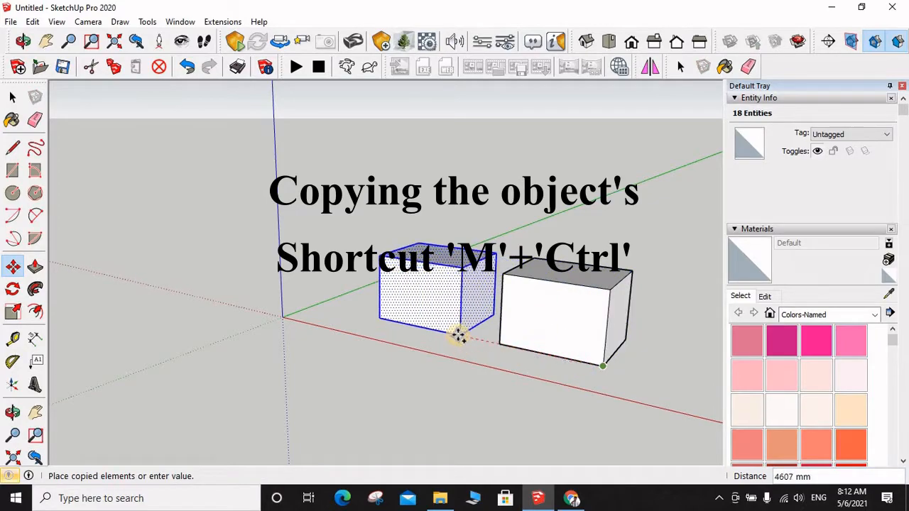
pyautogui.click(458, 336)
pyautogui.scroll(-2, 462, 355)
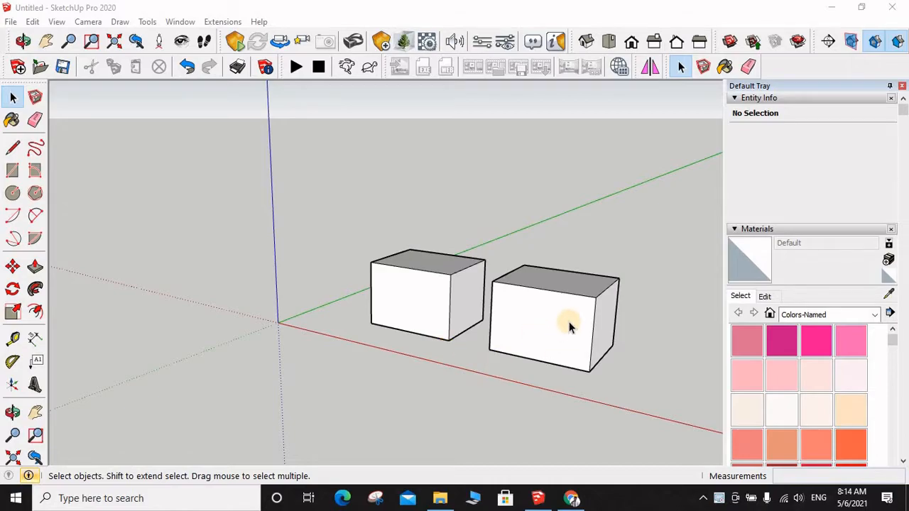
# Multi-select the edges meeting at the upper front corner of the box farther from the origin, plus its front, side and top faces
pyautogui.click(593, 330)
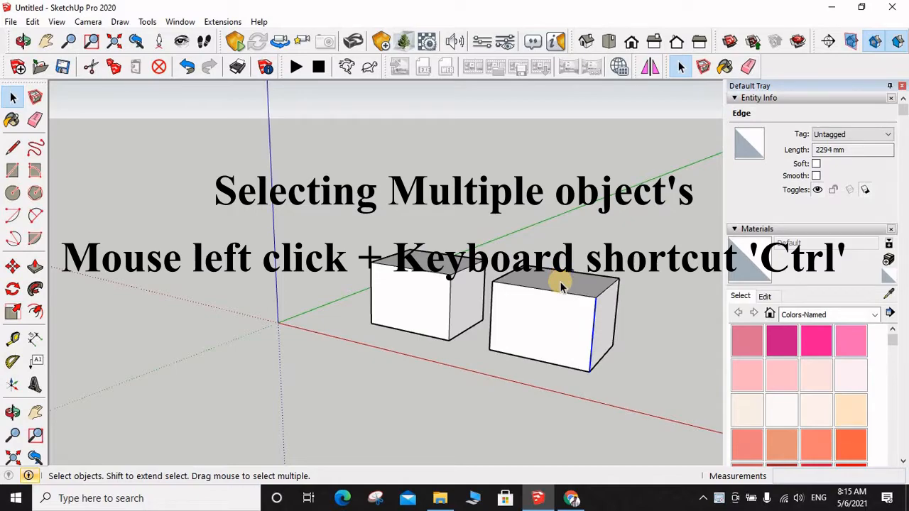
pyautogui.click(568, 291)
pyautogui.click(571, 295)
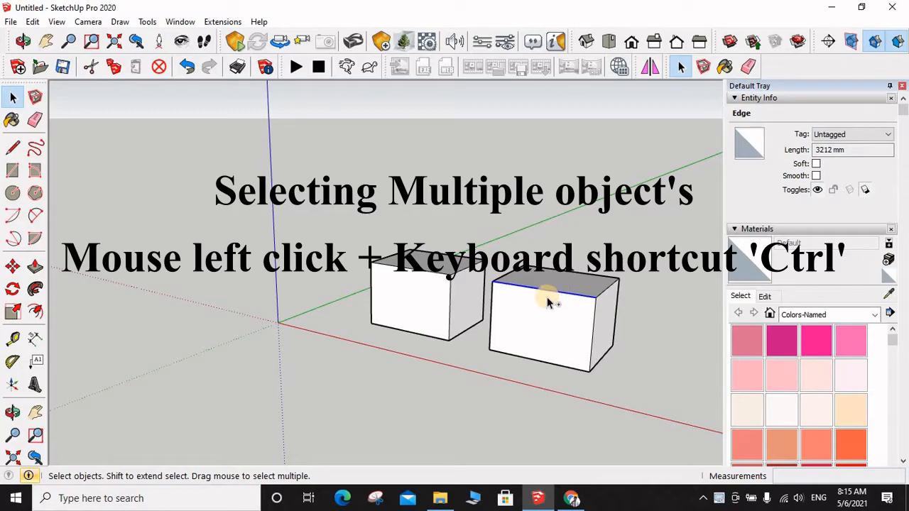
pyautogui.keyDown('ctrl'); pyautogui.click(590, 316); pyautogui.keyUp('ctrl')
pyautogui.keyDown('ctrl'); pyautogui.click(601, 293); pyautogui.keyUp('ctrl')
pyautogui.keyDown('ctrl'); pyautogui.click(567, 328); pyautogui.keyUp('ctrl')
pyautogui.keyDown('ctrl'); pyautogui.click(602, 333); pyautogui.keyUp('ctrl')
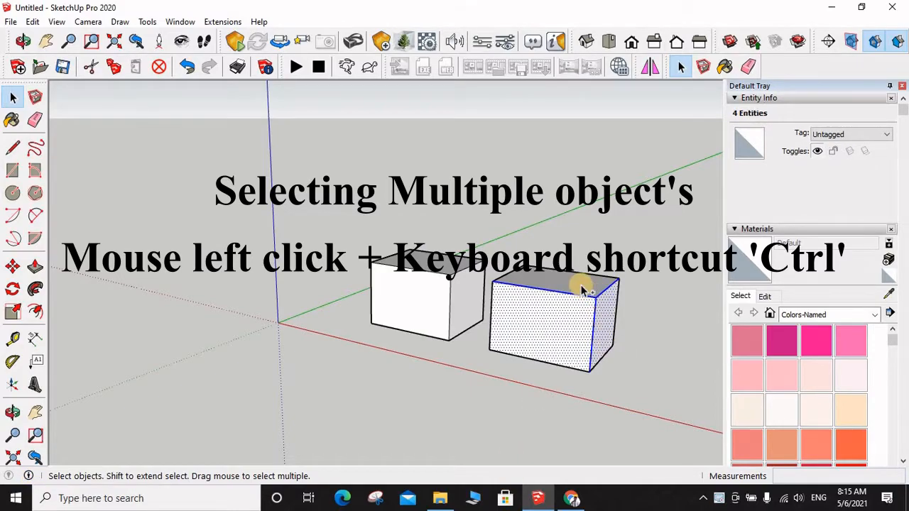
pyautogui.keyDown('ctrl'); pyautogui.click(581, 283); pyautogui.keyUp('ctrl')
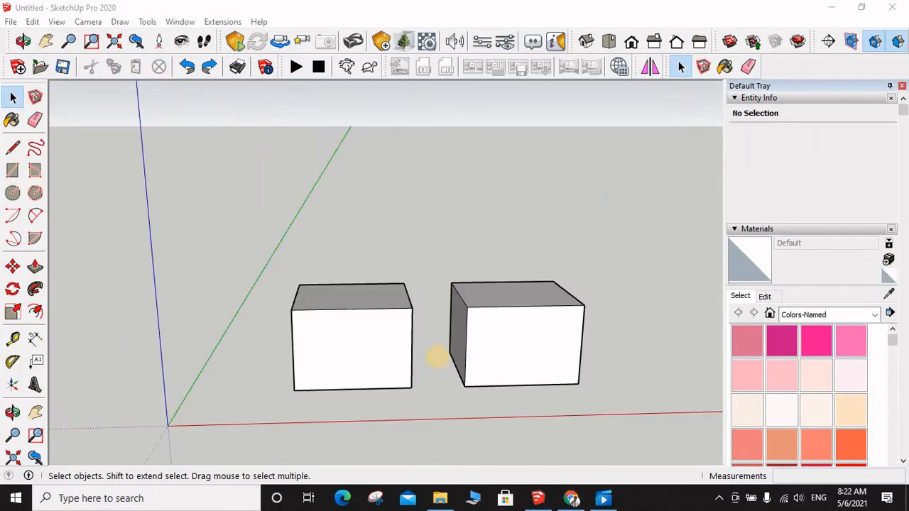
pyautogui.moveTo(431, 357); pyautogui.dragTo(343, 349, button='middle')
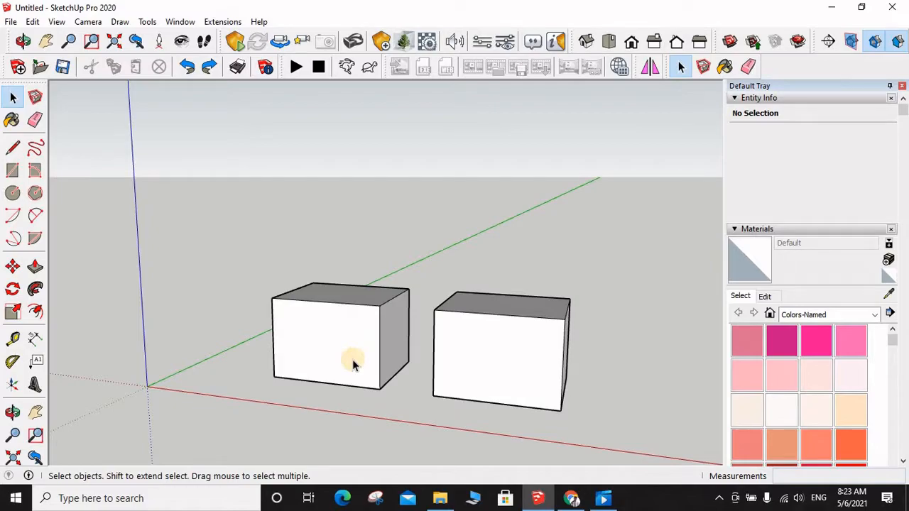
pyautogui.click(12, 268)
pyautogui.scroll(-1, 213, 353)
pyautogui.scroll(3, 274, 367)
pyautogui.moveTo(322, 367); pyautogui.dragTo(426, 369, button='middle')
pyautogui.press('space')
pyautogui.scroll(-3, 428, 372)
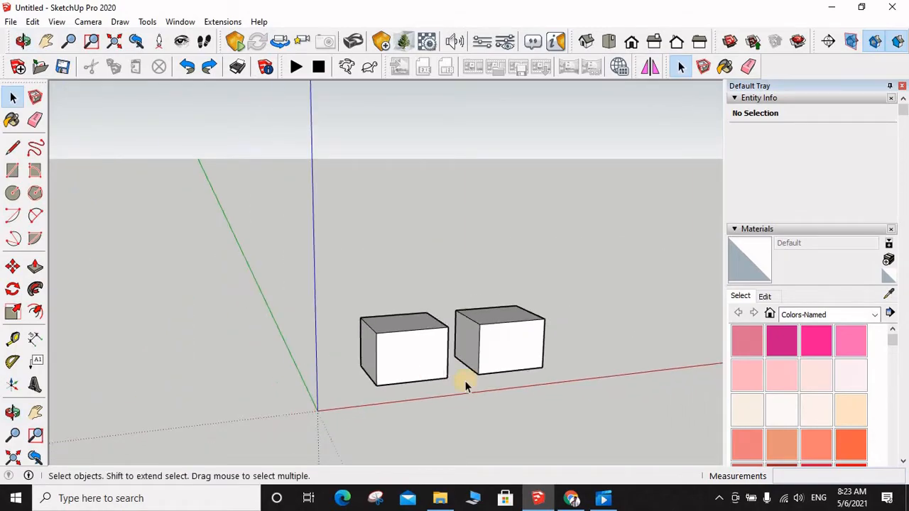
pyautogui.scroll(4, 475, 380)
pyautogui.scroll(-3, 483, 377)
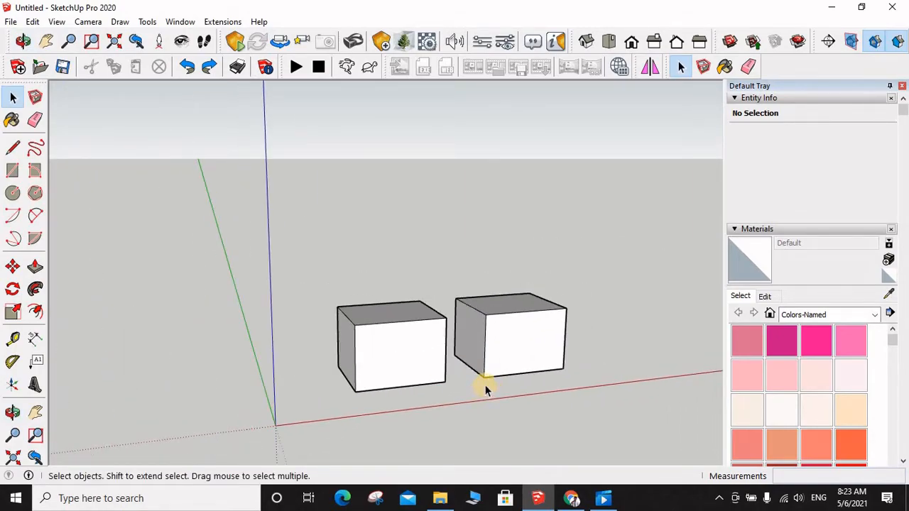
pyautogui.scroll(2, 485, 385)
pyautogui.moveTo(492, 355); pyautogui.dragTo(407, 364, button='middle')
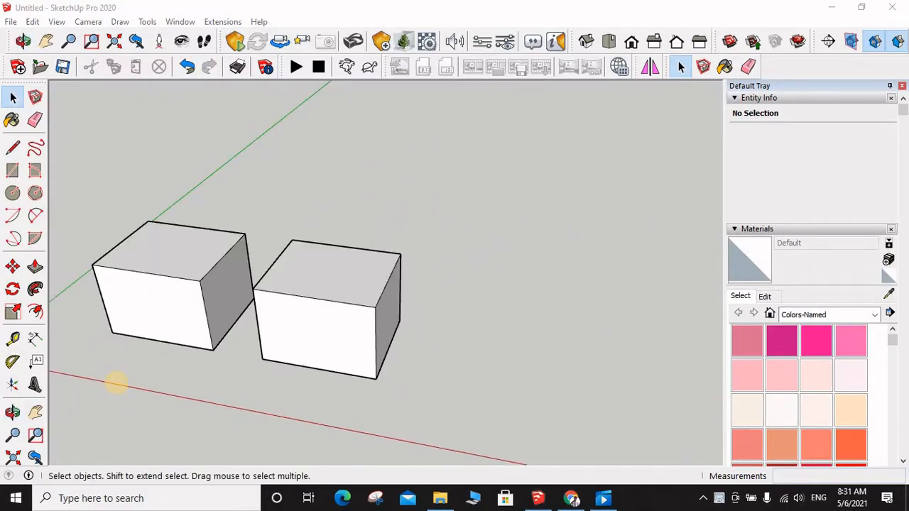
# Delete both boxes with all their faces and edges, one after the other, to empty the model
pyautogui.scroll(-1, 127, 387)
pyautogui.scroll(6, 225, 357)
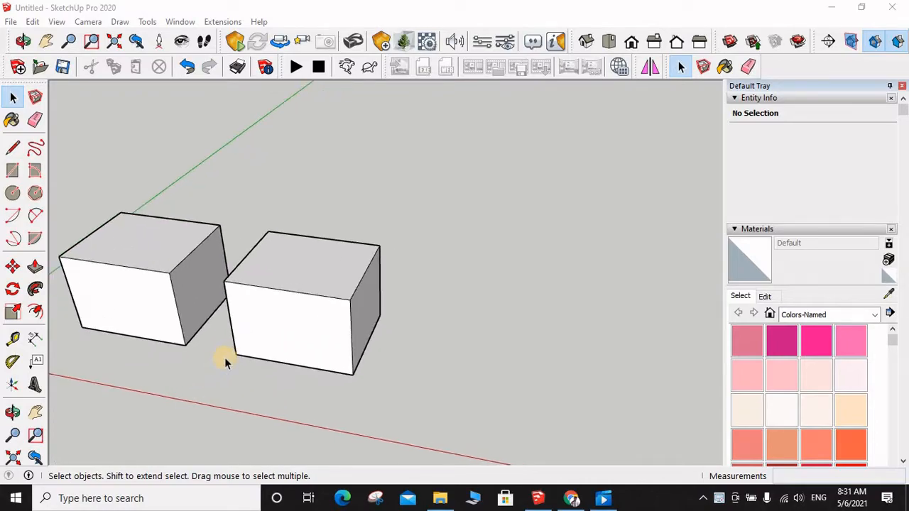
pyautogui.moveTo(292, 305); pyautogui.dragTo(302, 269, button='middle')
pyautogui.tripleClick(302, 269)
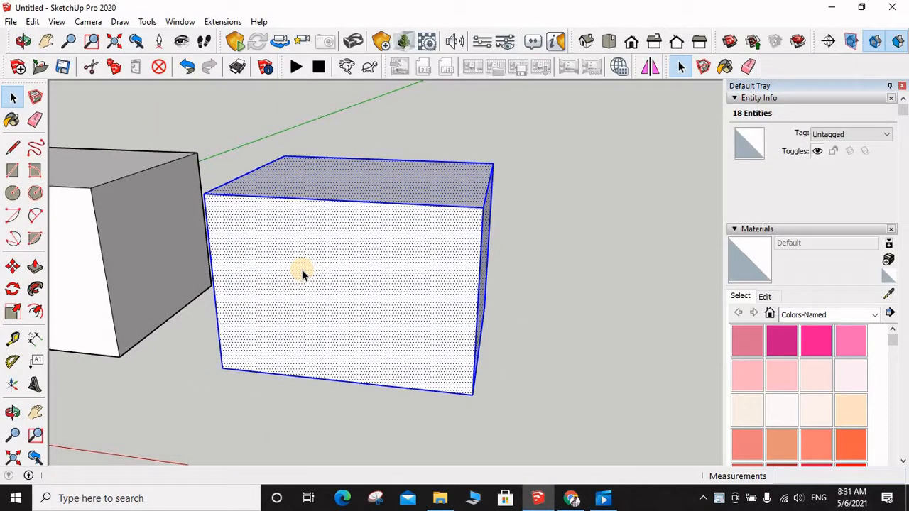
pyautogui.press('Delete')
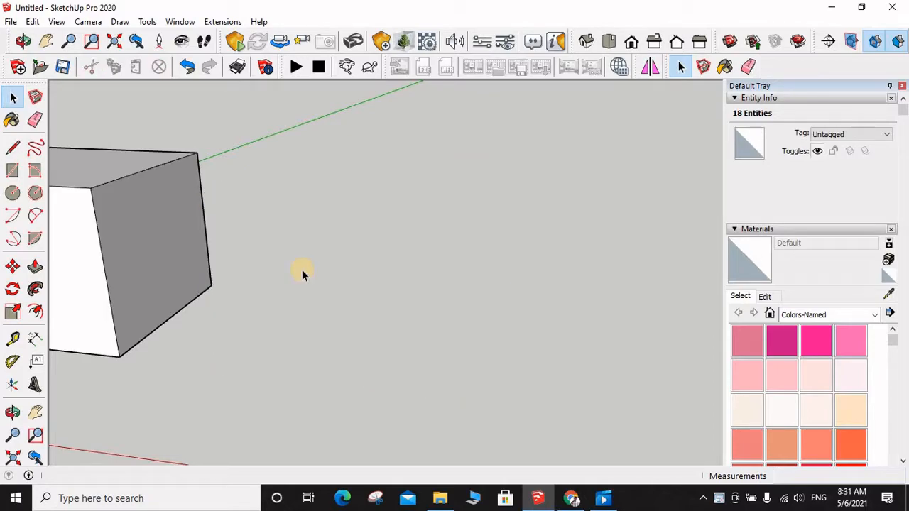
pyautogui.scroll(-3, 301, 269)
pyautogui.tripleClick(185, 265)
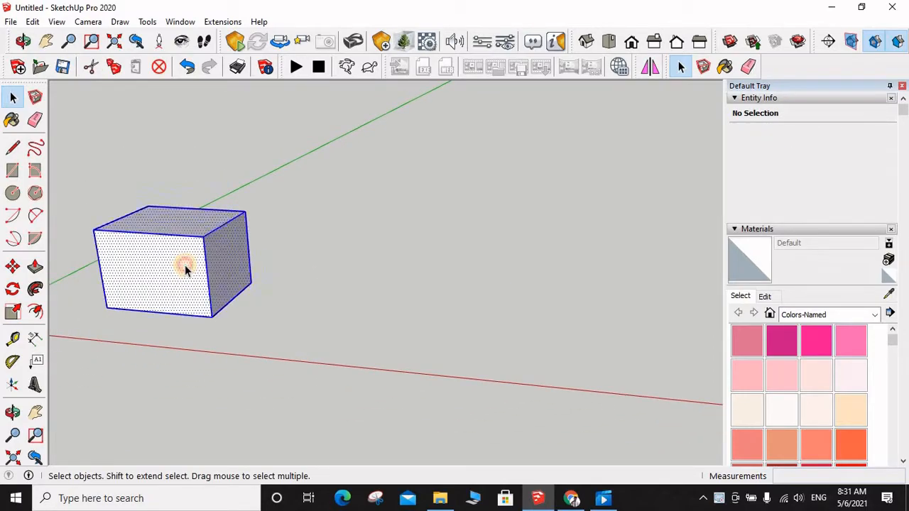
pyautogui.press('Delete')
pyautogui.scroll(-2, 206, 288)
pyautogui.moveTo(227, 310); pyautogui.dragTo(233, 283, button='middle')
pyautogui.moveTo(278, 319); pyautogui.dragTo(293, 346, button='middle')
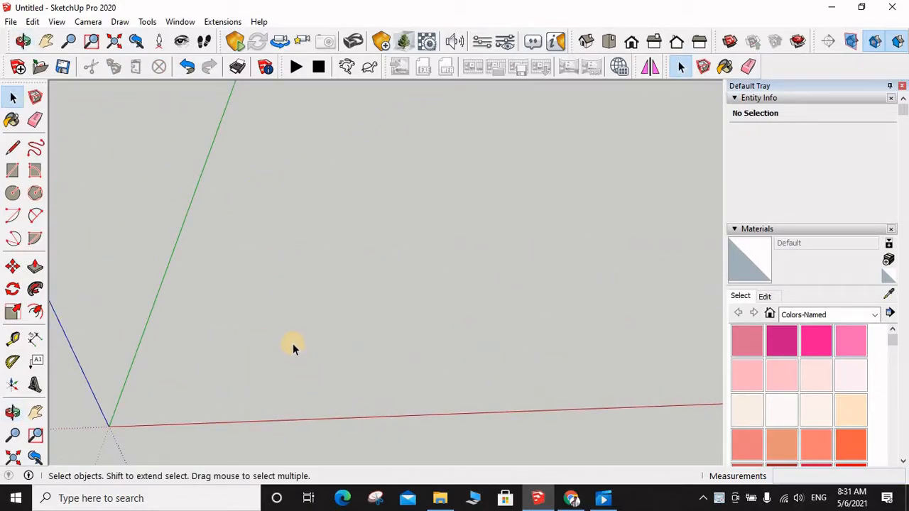
# Draw a long, narrow rectangle about 1841 by 11045 mm on the ground plane between the red and green axes
pyautogui.press('r')
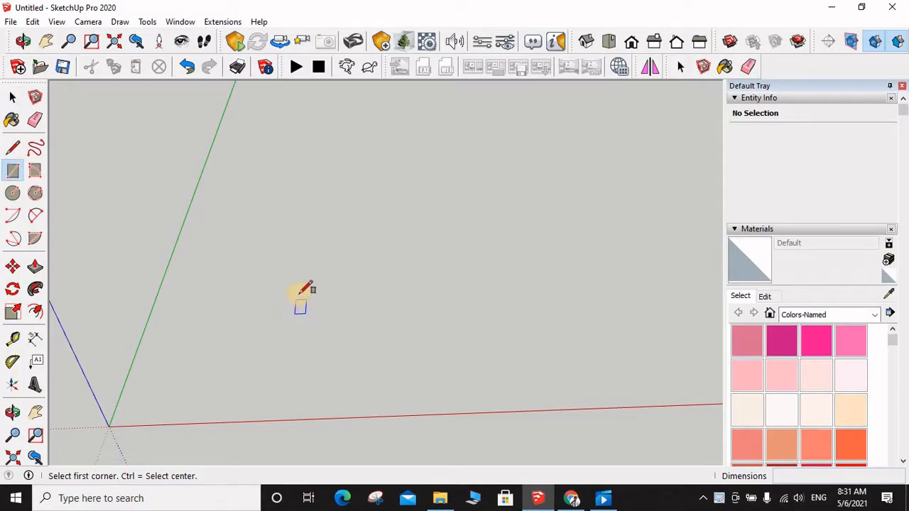
pyautogui.click(315, 233)
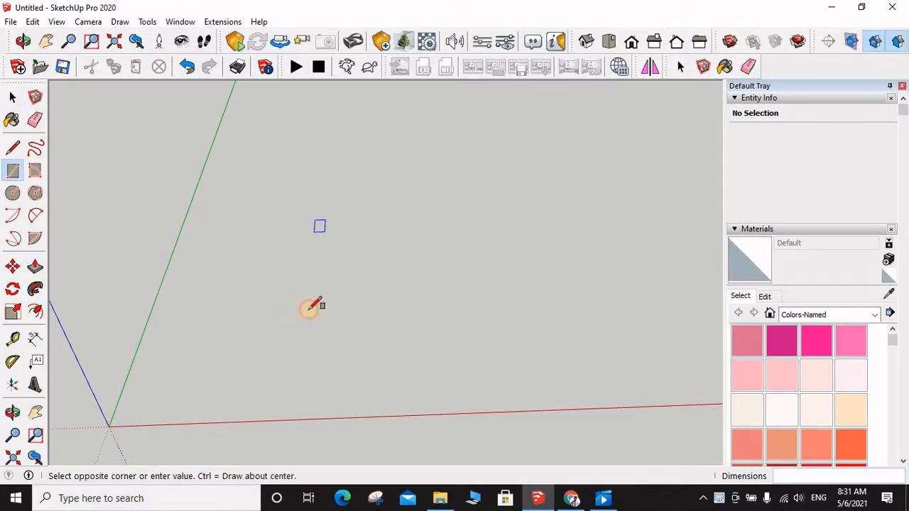
pyautogui.click(348, 394)
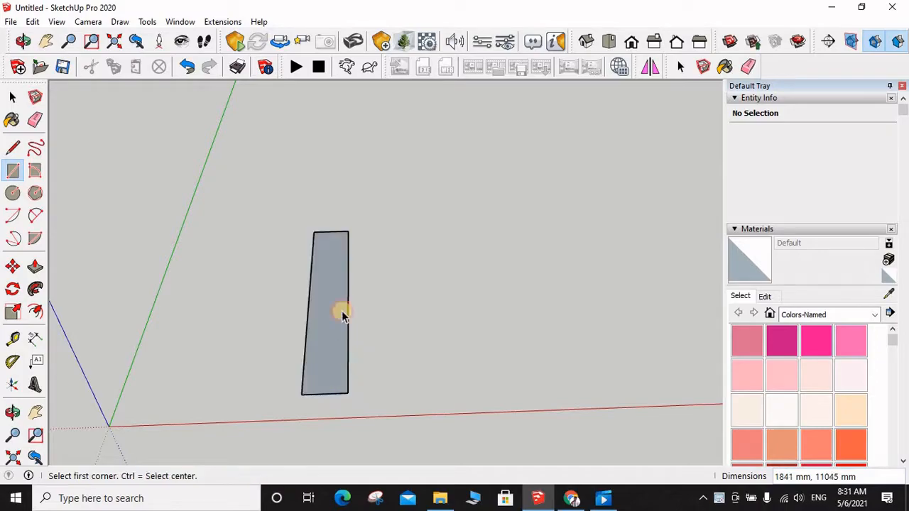
pyautogui.press('space')
# Pull the rectangle's face up about 541 mm into a flat bar
pyautogui.press('p')
pyautogui.click(331, 285)
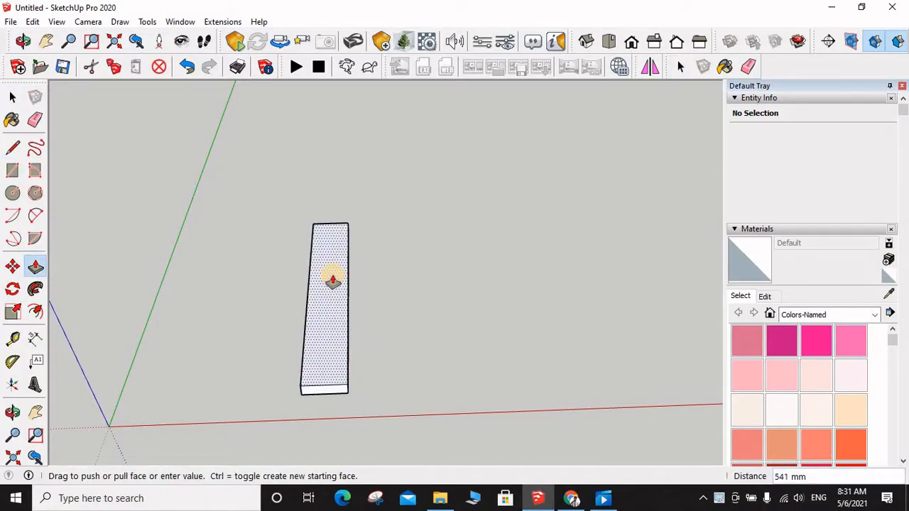
pyautogui.click(331, 281)
pyautogui.press('space')
# Select the whole bar and rotate it 90 degrees in the horizontal plane about a bottom corner at its end
pyautogui.moveTo(333, 345); pyautogui.dragTo(357, 263, button='middle')
pyautogui.tripleClick(357, 263)
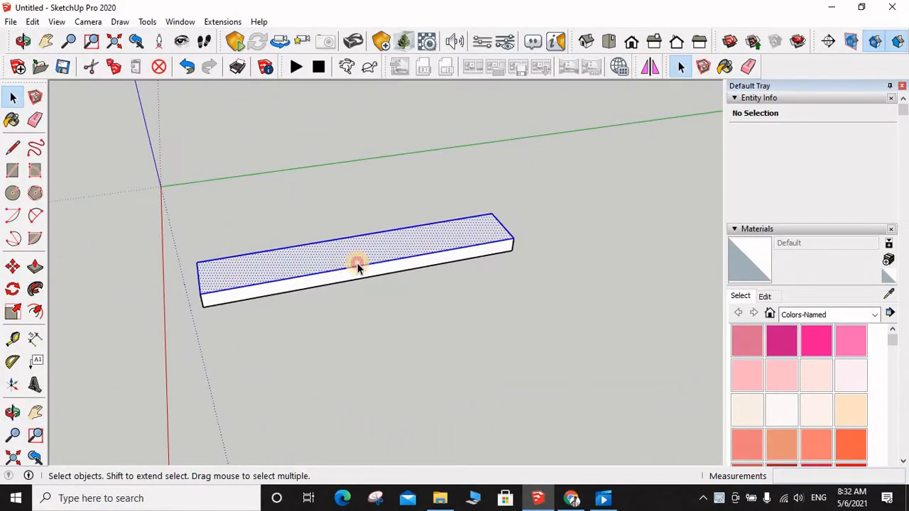
pyautogui.moveTo(438, 246); pyautogui.dragTo(230, 298, button='middle')
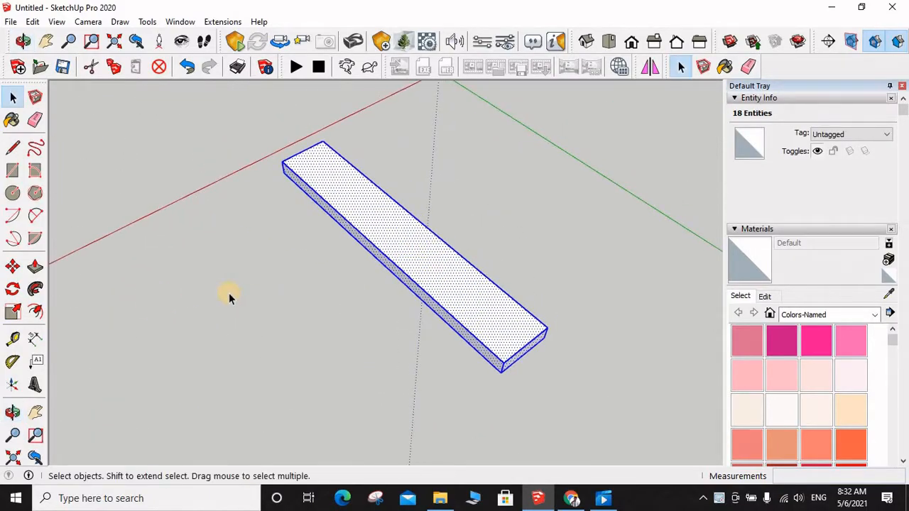
pyautogui.press('q')
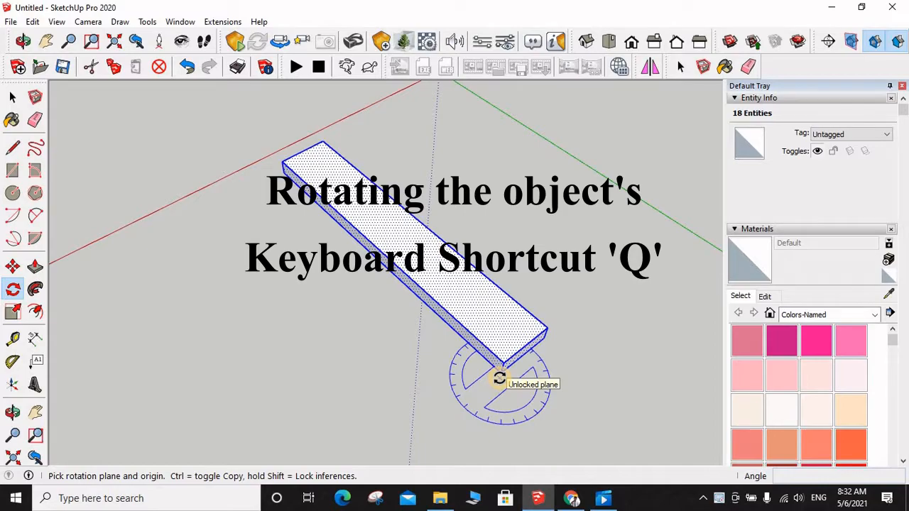
pyautogui.press('Up')
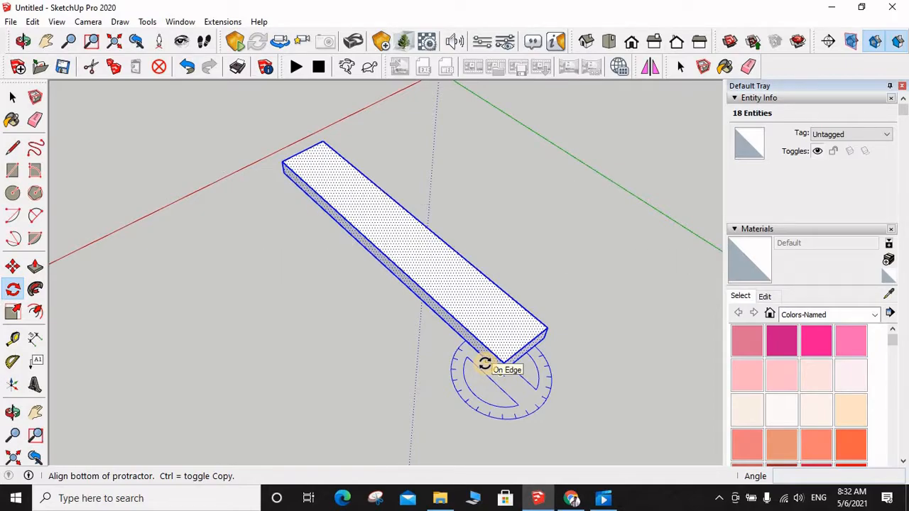
pyautogui.click(500, 371)
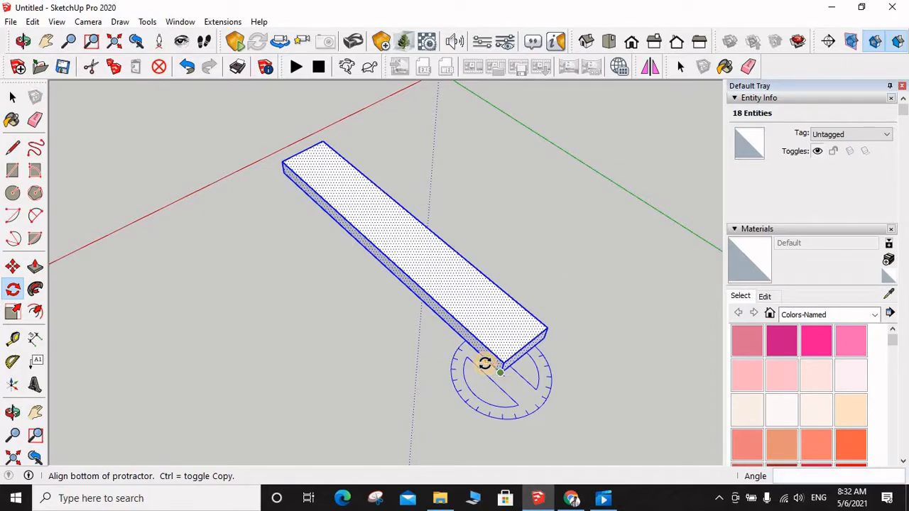
pyautogui.click(485, 359)
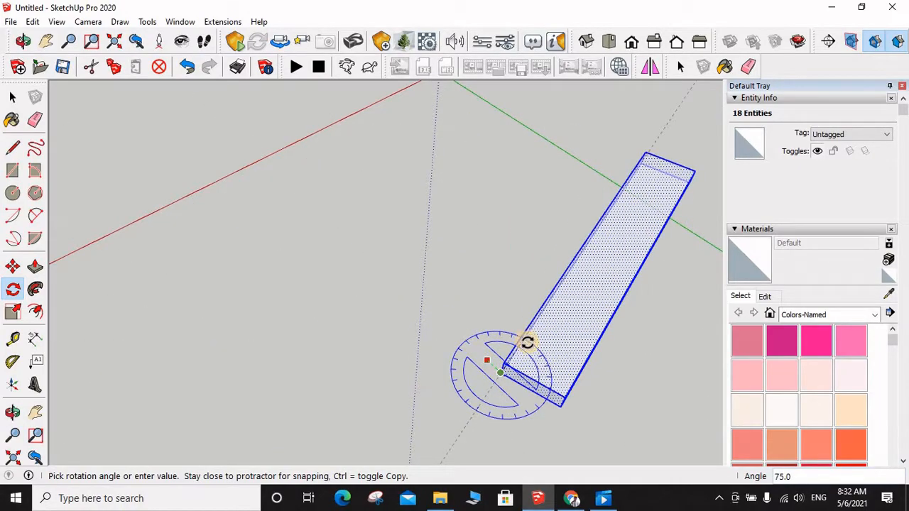
pyautogui.click(528, 345)
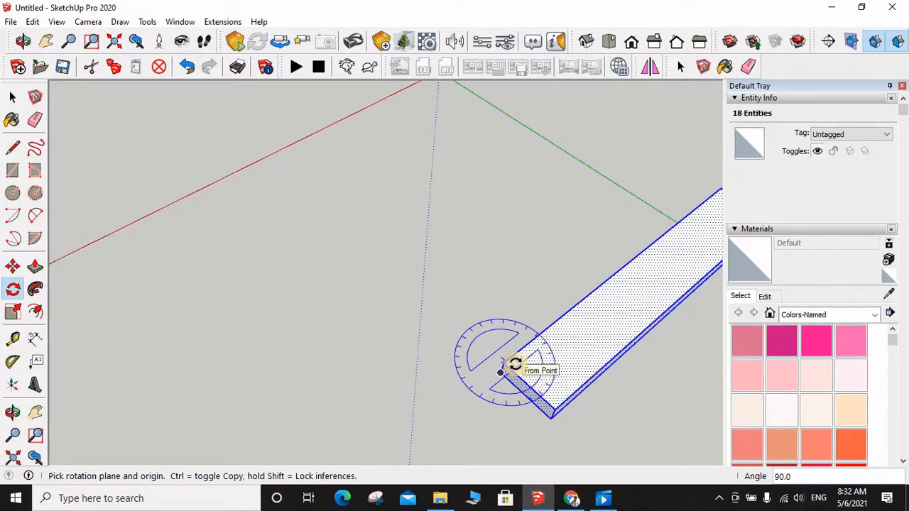
# Make a rotated copy of the bar, turned 180 degrees about the bottom corner at its end
pyautogui.moveTo(553, 371); pyautogui.dragTo(654, 297, button='middle')
pyautogui.scroll(5, 473, 231)
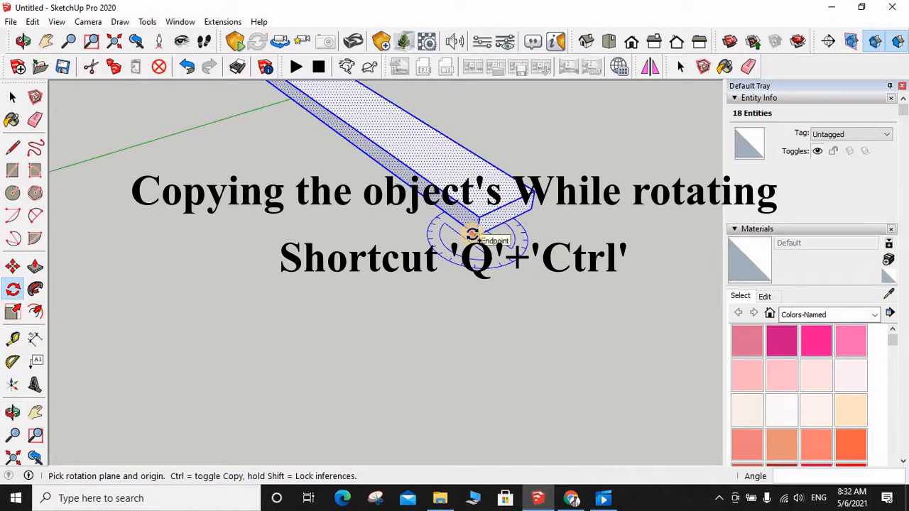
pyautogui.moveTo(476, 235); pyautogui.dragTo(436, 206)
pyautogui.press('ctrl')
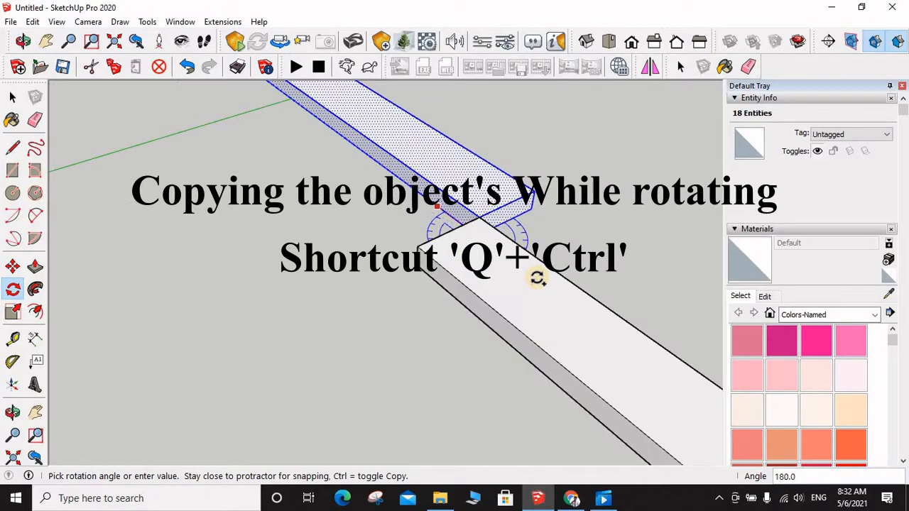
pyautogui.click(536, 278)
pyautogui.scroll(-5, 359, 298)
pyautogui.moveTo(440, 328); pyautogui.dragTo(272, 244, button='middle')
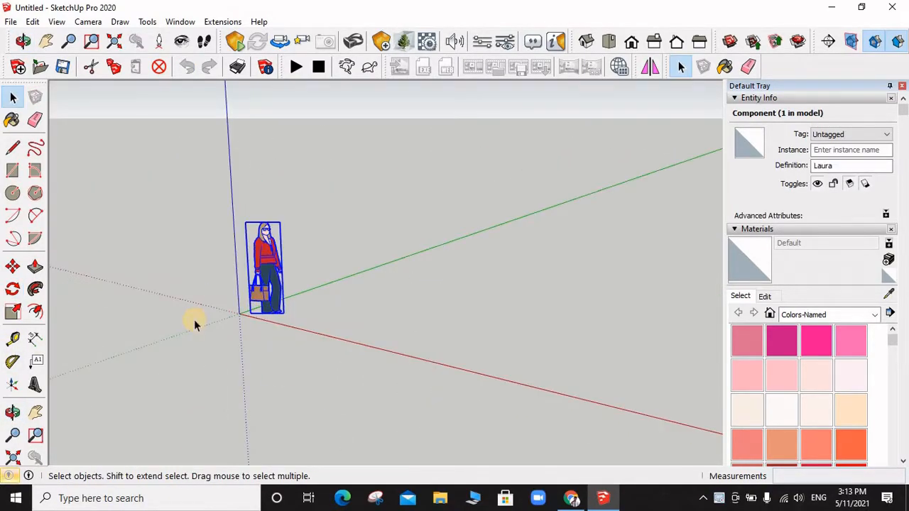
# Delete the default person figure standing near the origin of the new model
pyautogui.press('Delete')
pyautogui.scroll(2, 397, 329)
pyautogui.scroll(2, 398, 329)
pyautogui.scroll(-3, 355, 326)
pyautogui.moveTo(379, 323); pyautogui.dragTo(532, 375, button='middle')
pyautogui.scroll(-2, 323, 355)
pyautogui.scroll(1, 245, 230)
pyautogui.scroll(2, 240, 224)
pyautogui.scroll(1, 326, 283)
pyautogui.moveTo(380, 353); pyautogui.dragTo(325, 348, button='middle')
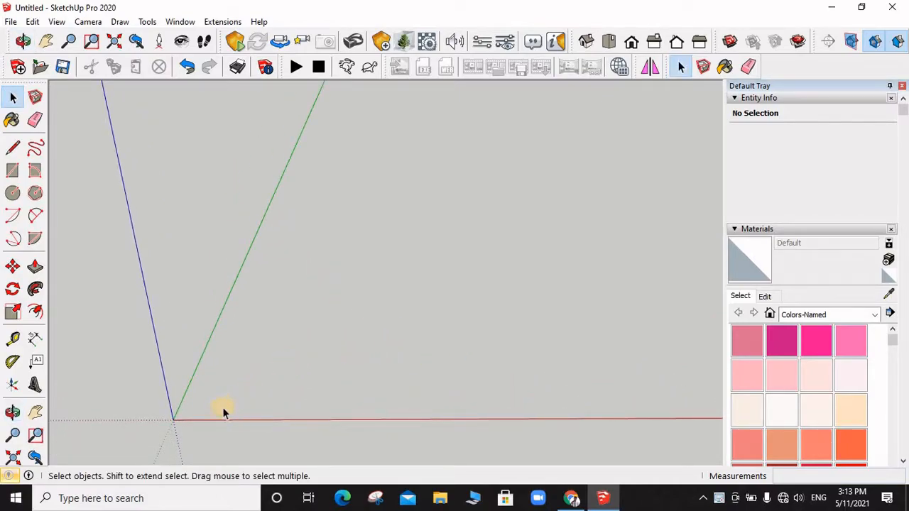
pyautogui.click(12, 170)
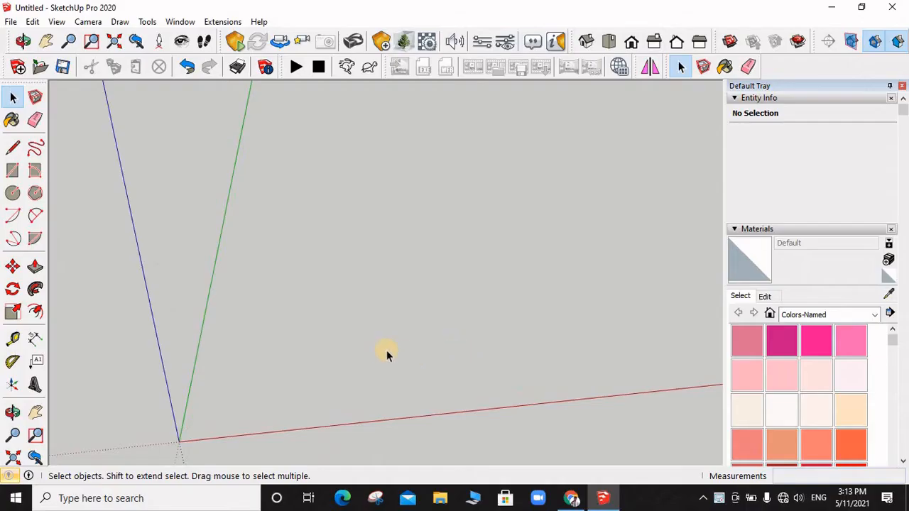
pyautogui.moveTo(386, 350); pyautogui.dragTo(325, 348, button='middle')
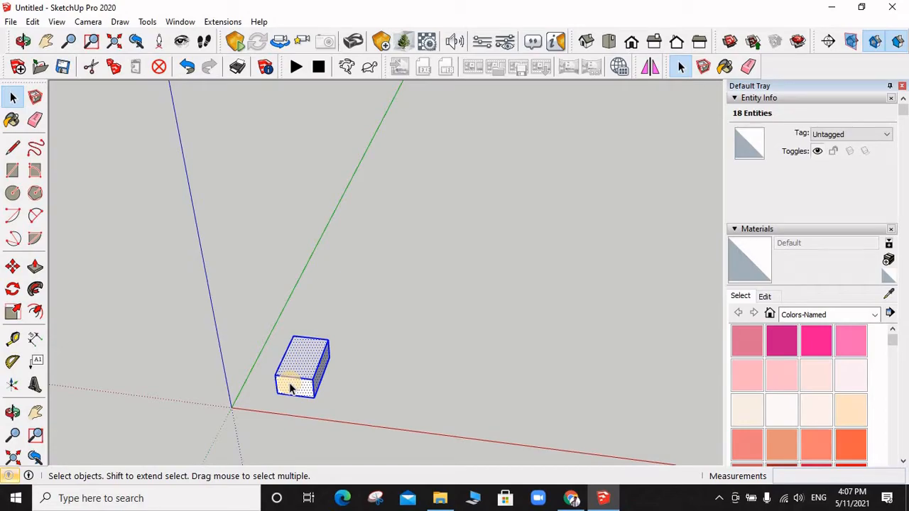
# Copy the selected box from its bottom corner to a spot about 3003 mm away near the red axis
pyautogui.press('m')
pyautogui.click(315, 402)
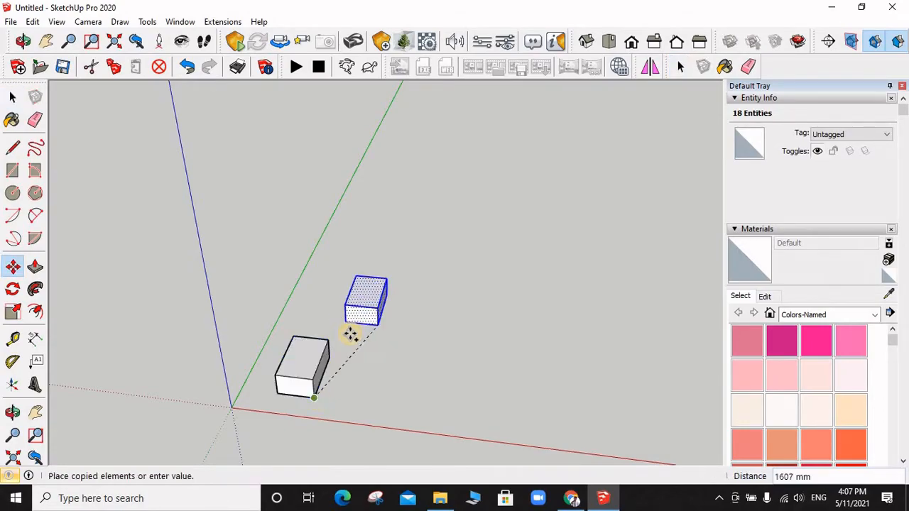
pyautogui.scroll(-1, 351, 331)
pyautogui.click(508, 400)
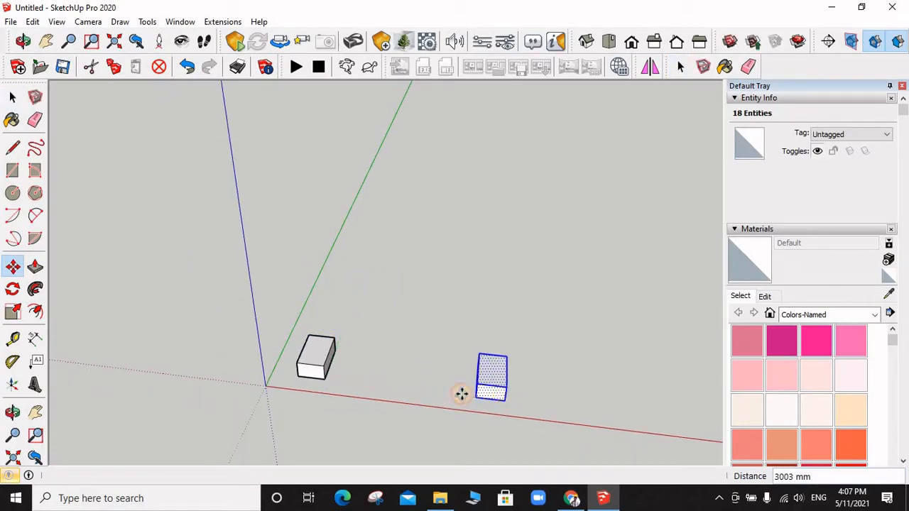
pyautogui.press('space')
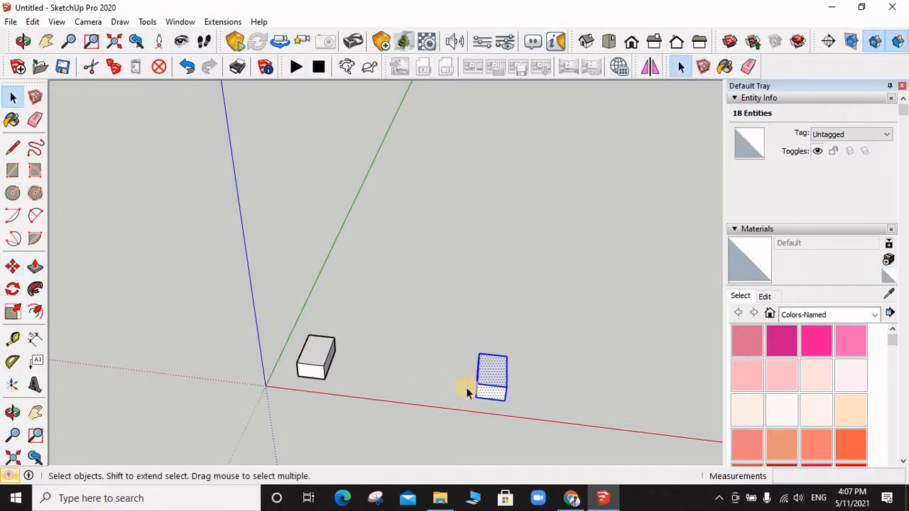
pyautogui.scroll(3, 461, 402)
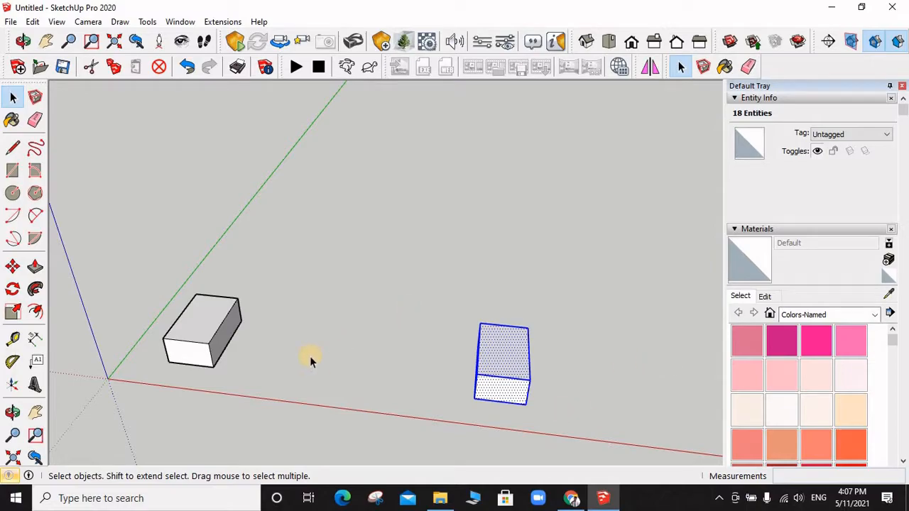
# Delete the copied box, leaving only the original near the origin
pyautogui.scroll(-5, 312, 352)
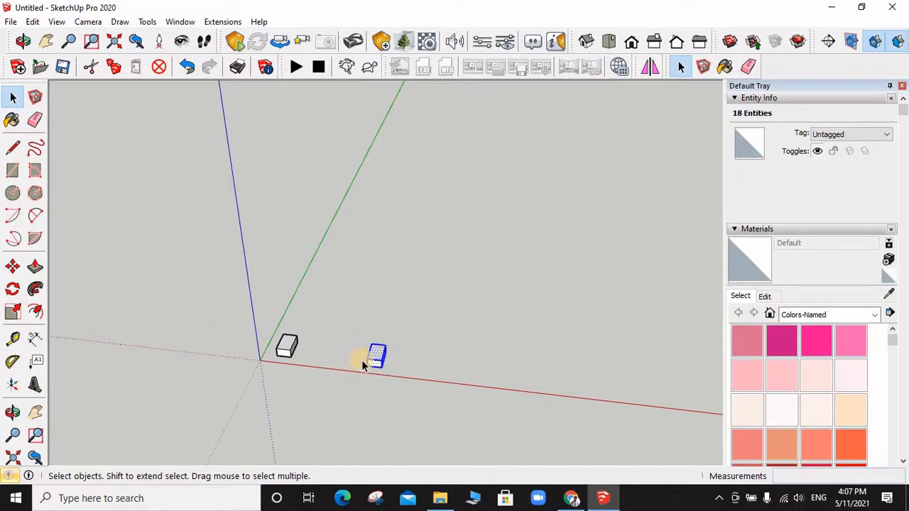
pyautogui.scroll(3, 366, 362)
pyautogui.press('Delete')
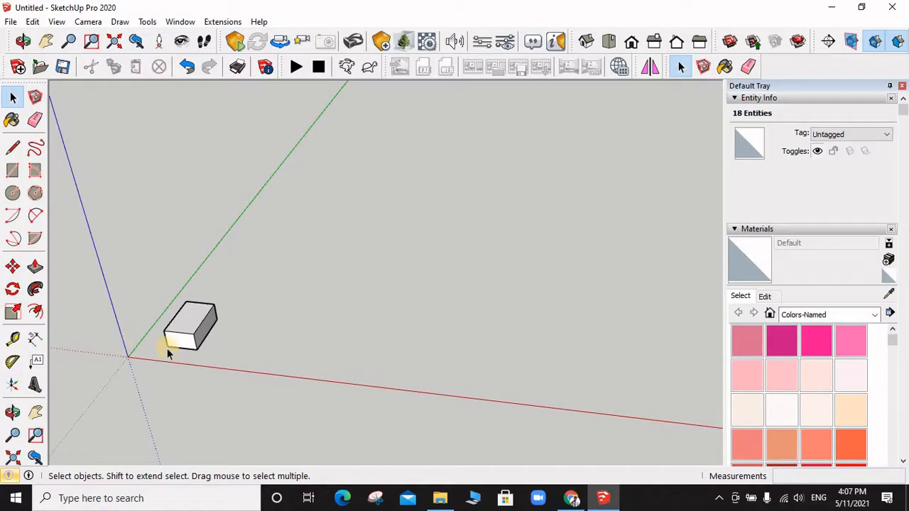
# Select the whole box and place a copy about 2880 mm away along the red axis
pyautogui.click(183, 339)
pyautogui.press('m')
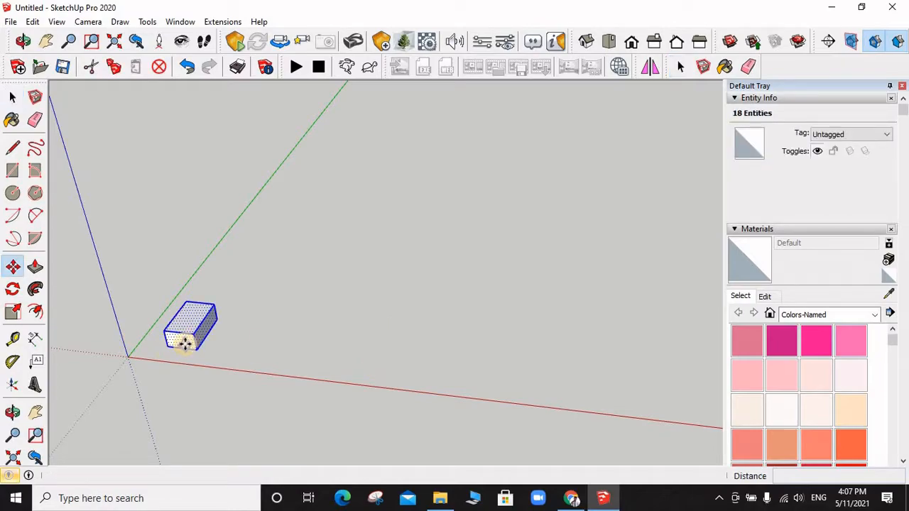
pyautogui.click(326, 377)
pyautogui.press('ctrl')
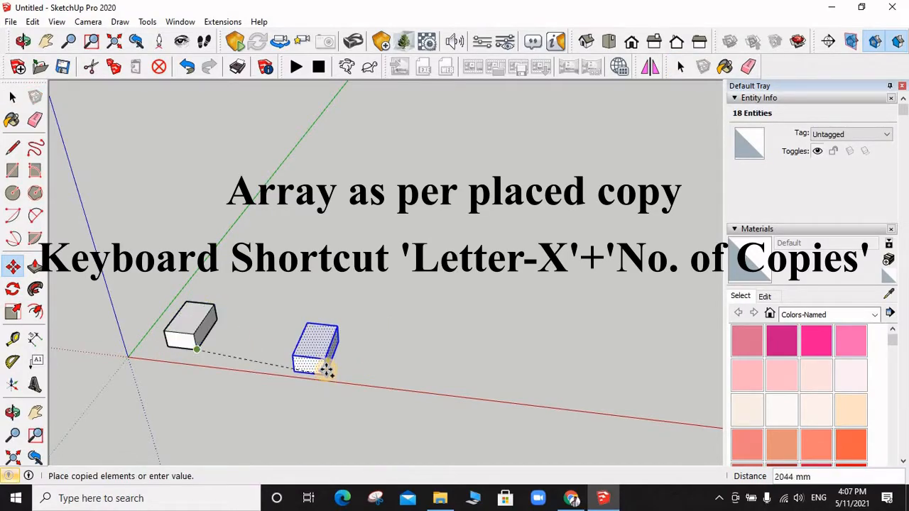
pyautogui.click(386, 378)
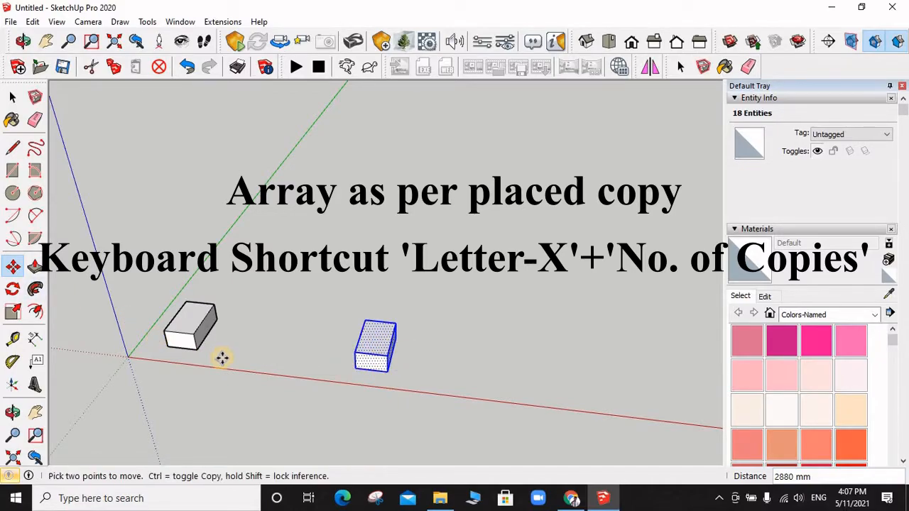
# Repeat the placed copy as an array at the same spacing with x3, and change it to x4
pyautogui.scroll(-4, 220, 358)
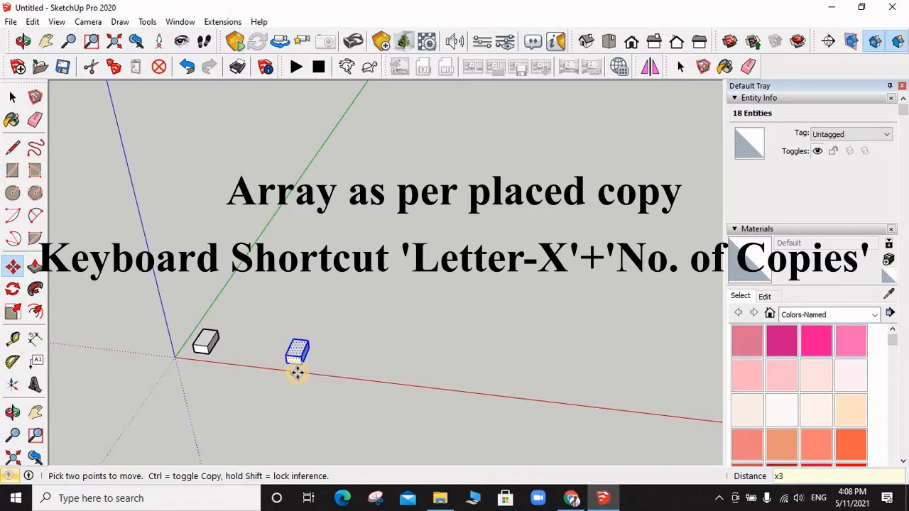
pyautogui.press('Return')
pyautogui.press('Escape')
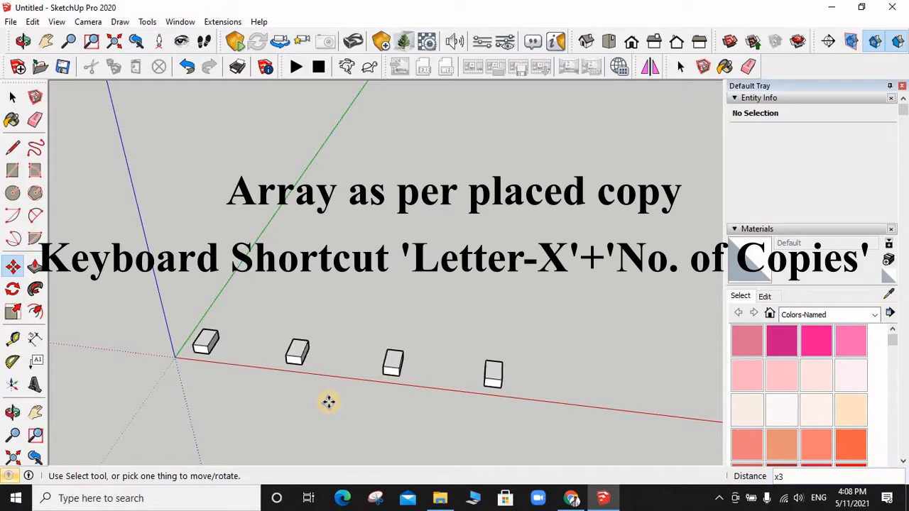
pyautogui.press('Return')
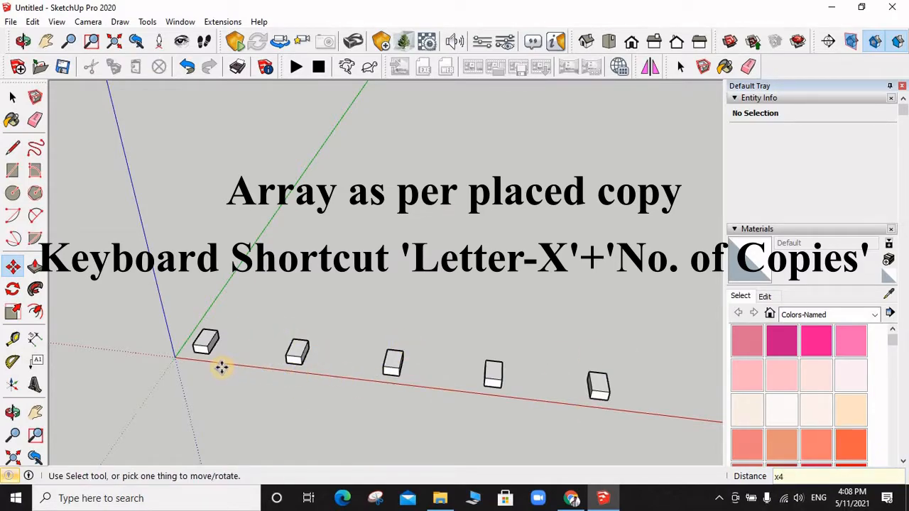
# Dimension the gaps between the first and second boxes and between the second and third boxes
pyautogui.scroll(2, 222, 366)
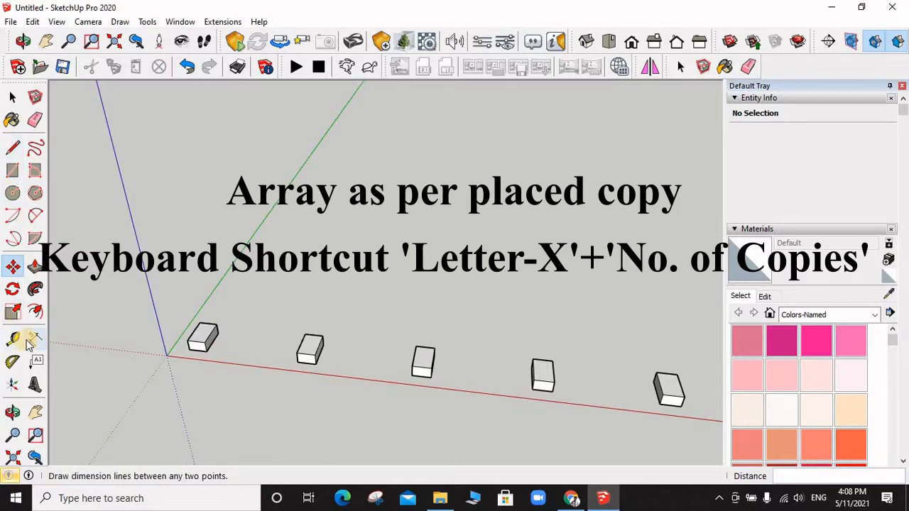
pyautogui.click(199, 348)
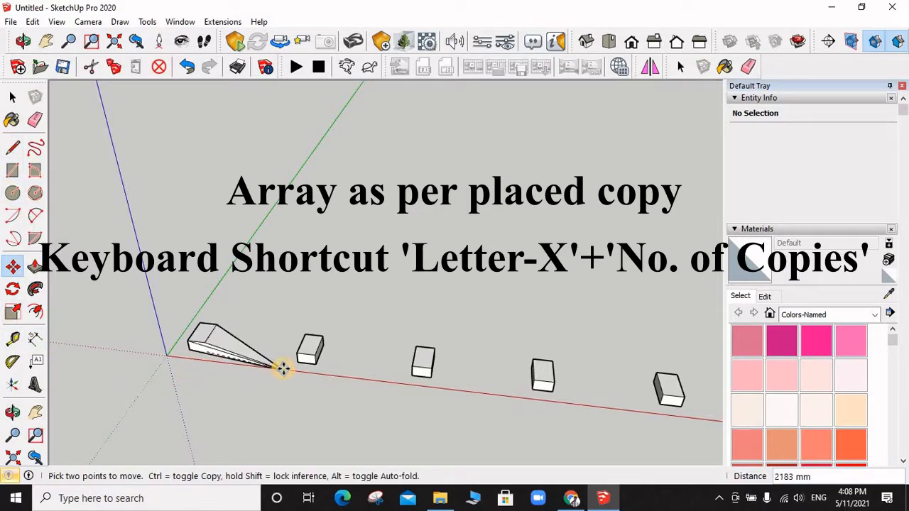
pyautogui.press('Escape')
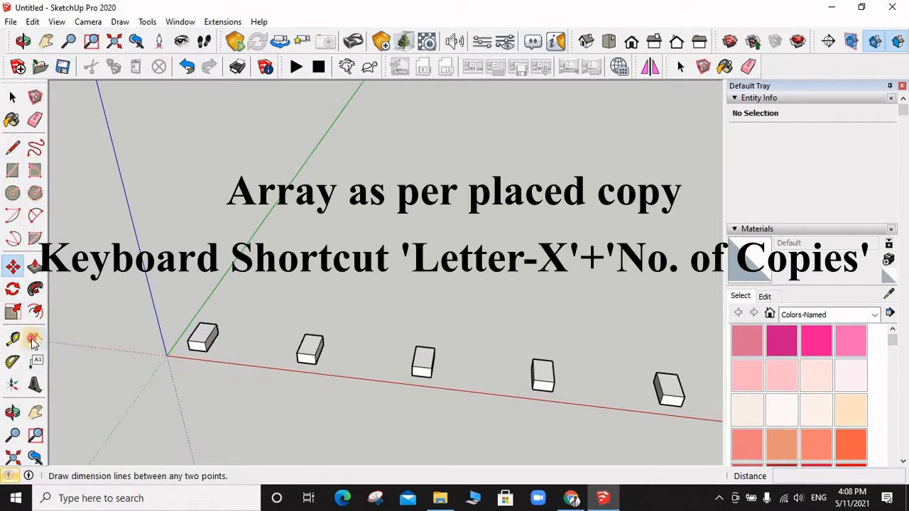
pyautogui.click(33, 340)
pyautogui.click(205, 350)
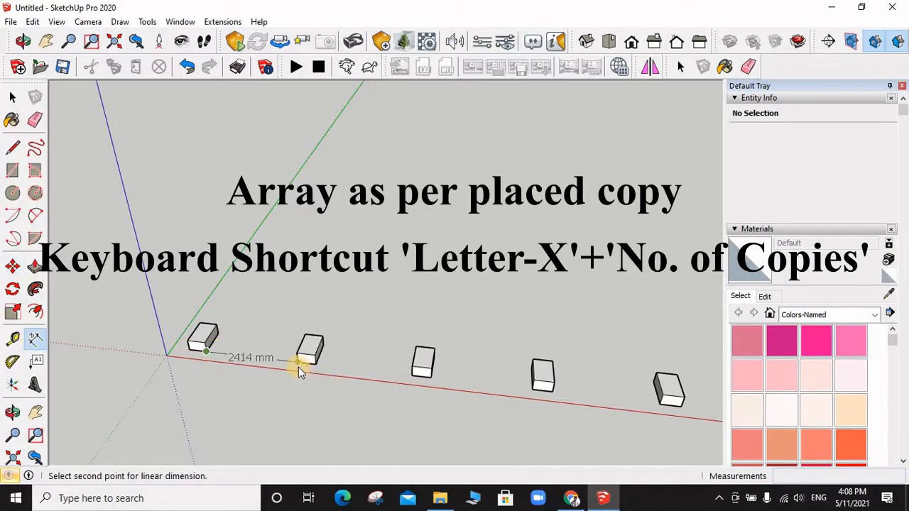
pyautogui.click(299, 372)
pyautogui.click(293, 374)
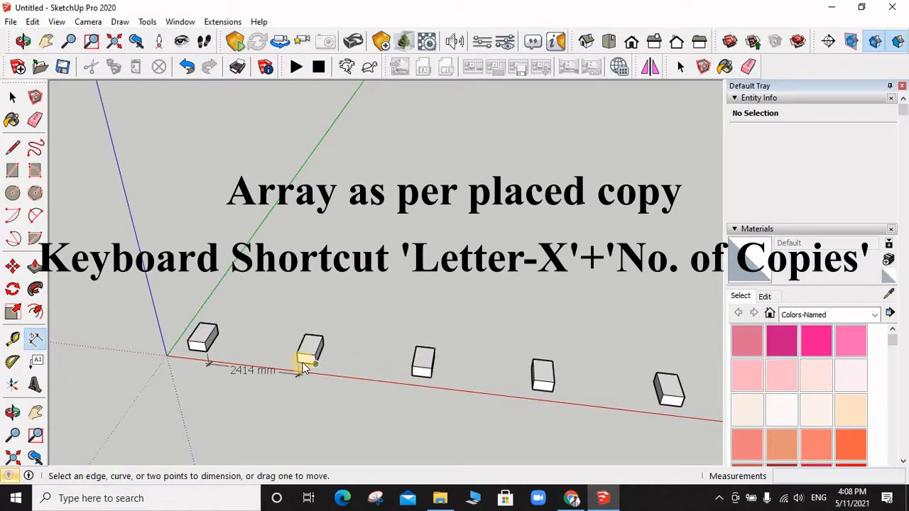
pyautogui.click(313, 364)
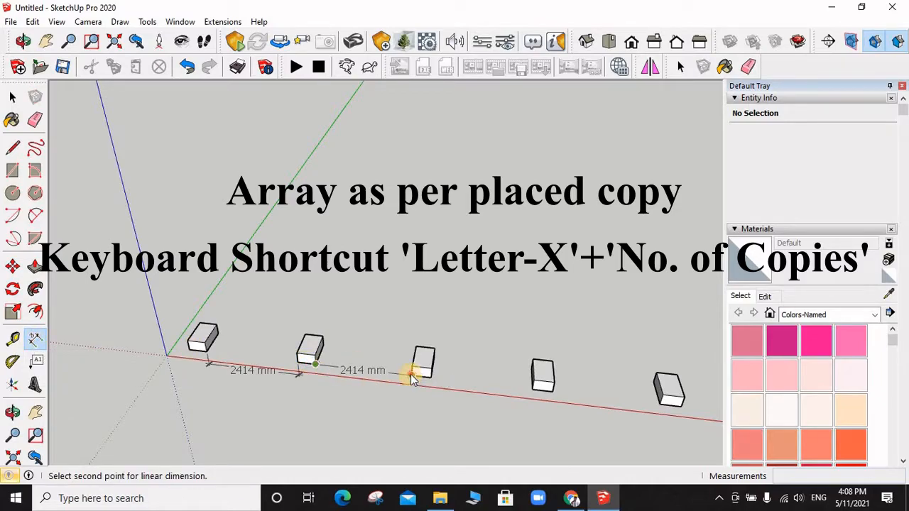
pyautogui.click(410, 387)
pyautogui.click(395, 392)
pyautogui.press('space')
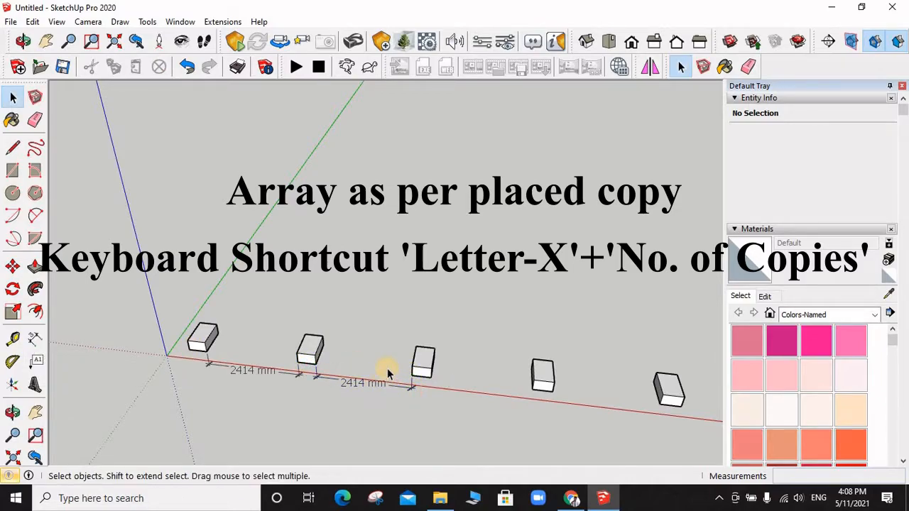
# Delete both linear dimensions between the boxes
pyautogui.click(297, 381)
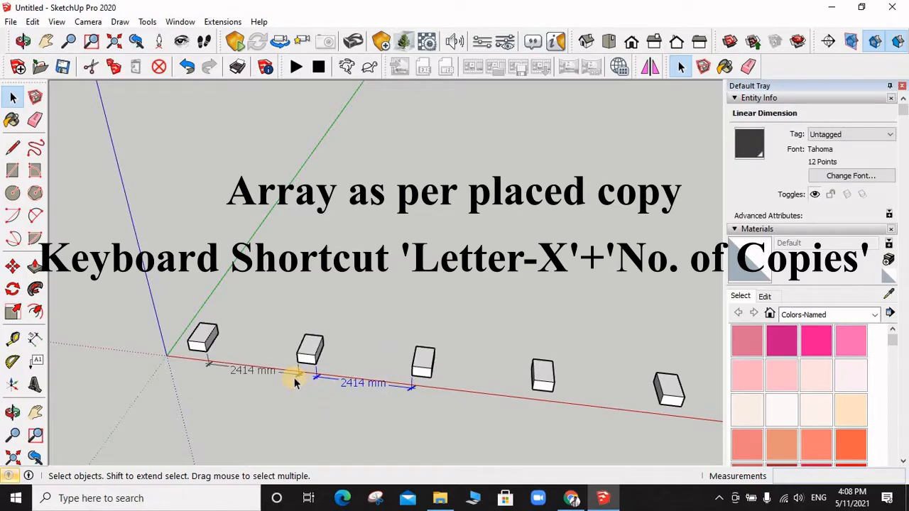
pyautogui.press('Delete')
pyautogui.moveTo(276, 355); pyautogui.dragTo(235, 393)
pyautogui.press('Delete')
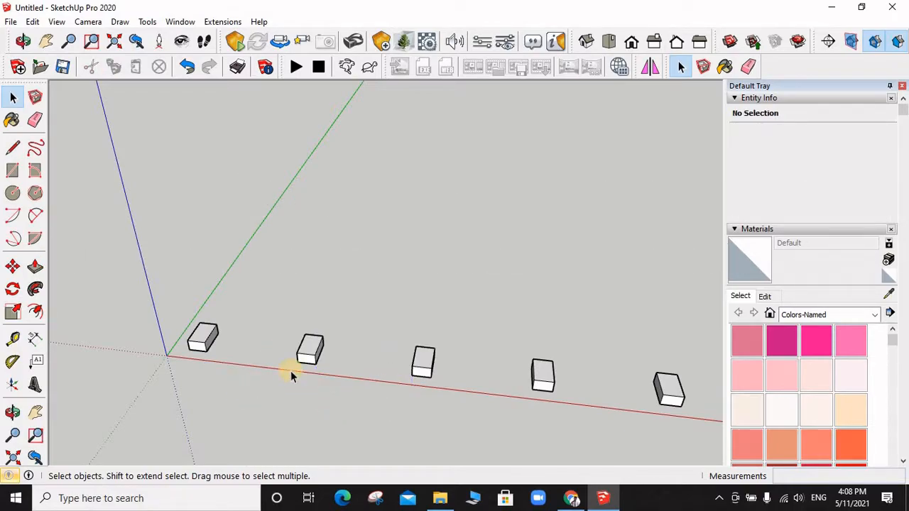
# Delete all the arrayed copies, including their leftover faces and edges, keeping the original box near the origin
pyautogui.scroll(-1, 415, 358)
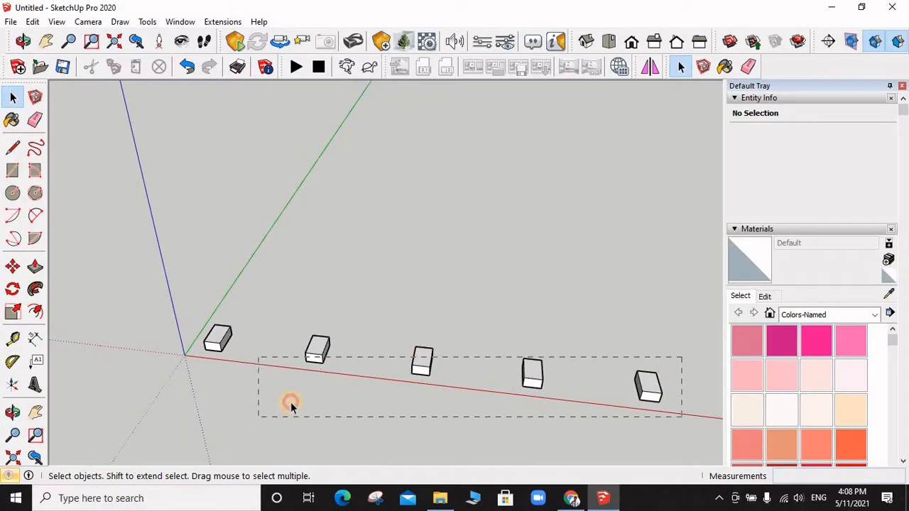
pyautogui.moveTo(291, 403); pyautogui.dragTo(290, 403)
pyautogui.press('Delete')
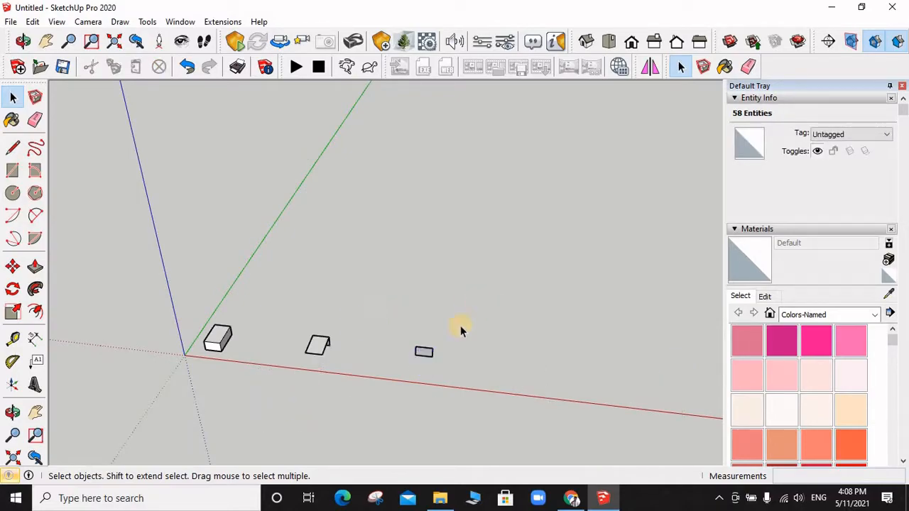
pyautogui.moveTo(528, 300); pyautogui.dragTo(294, 396)
pyautogui.press('Delete')
# Copy the whole box about 10532 mm along the red axis and fill the span with evenly spaced copies using /3
pyautogui.click(220, 343)
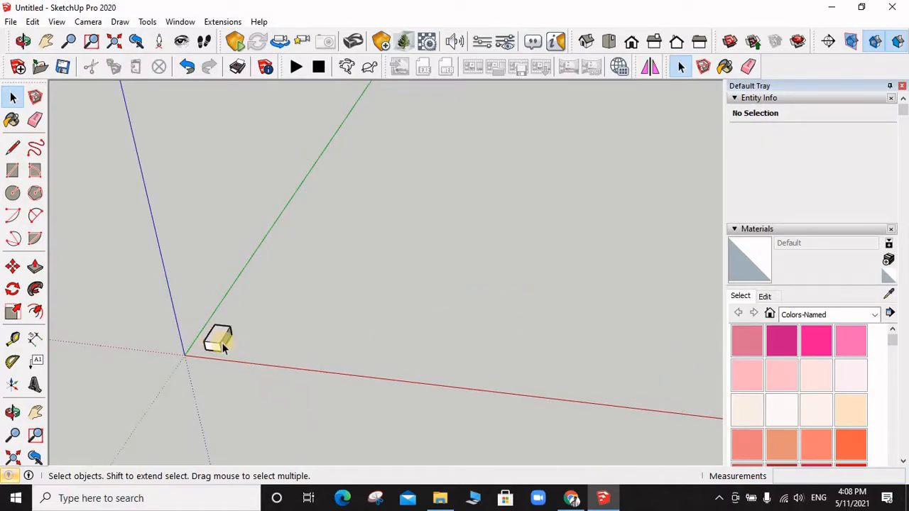
pyautogui.click(221, 343)
pyautogui.press('m')
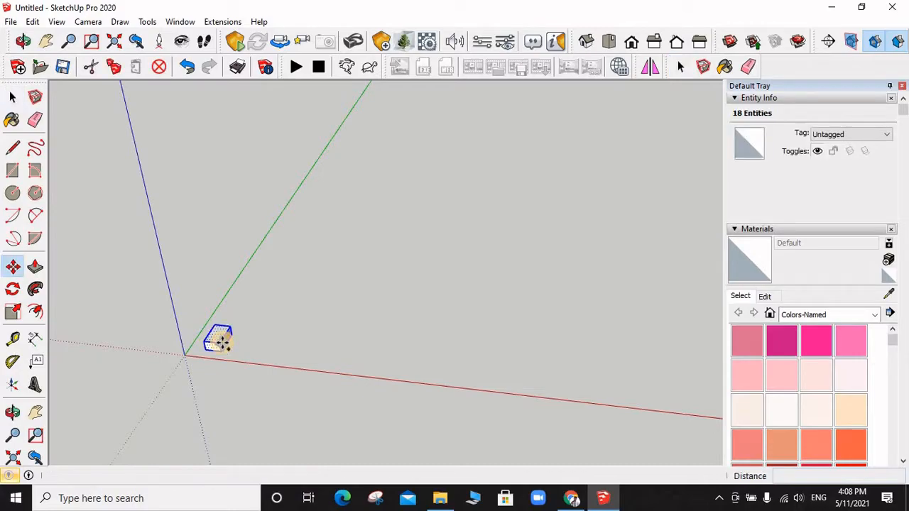
pyautogui.click(218, 351)
pyautogui.press('ctrl')
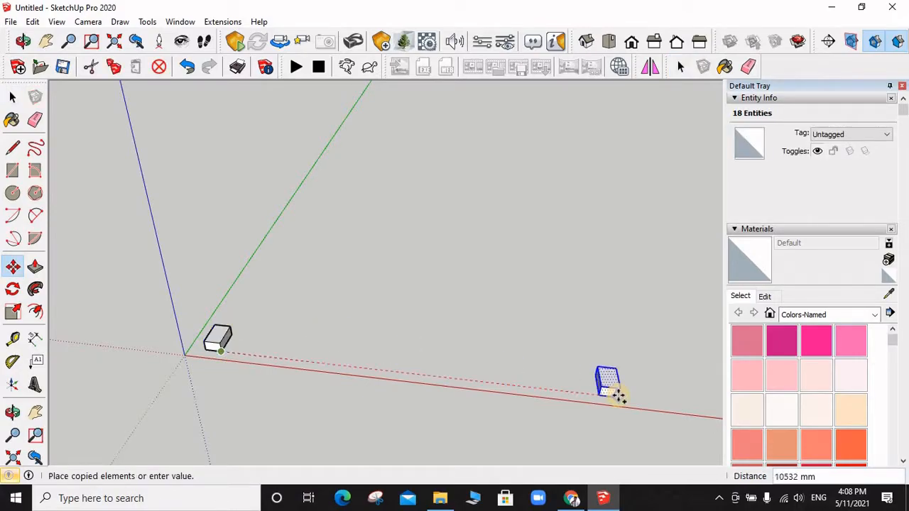
pyautogui.click(617, 395)
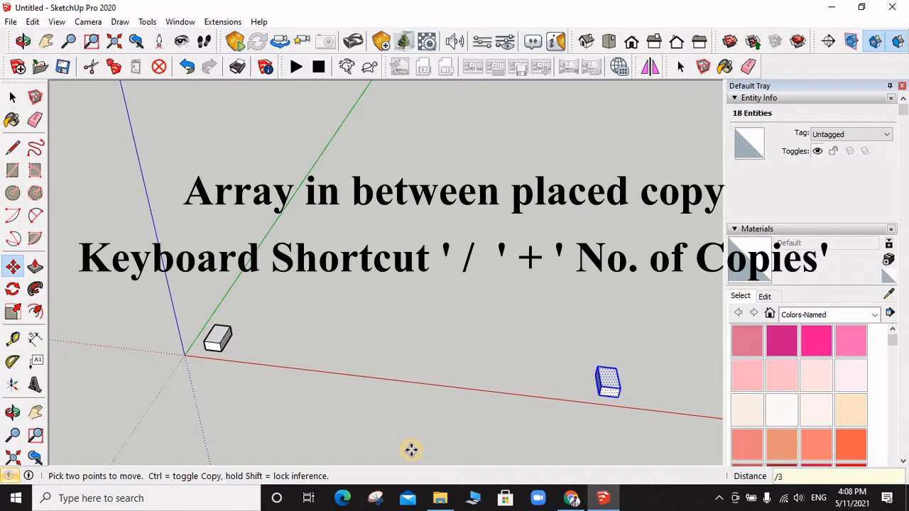
pyautogui.press('Return')
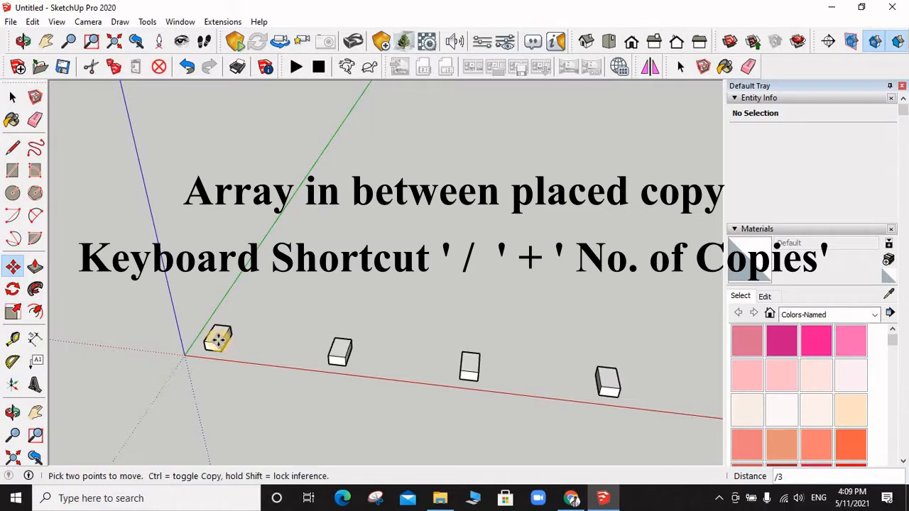
# Dimension the overall distance from the first box to the last box in the row
pyautogui.click(34, 342)
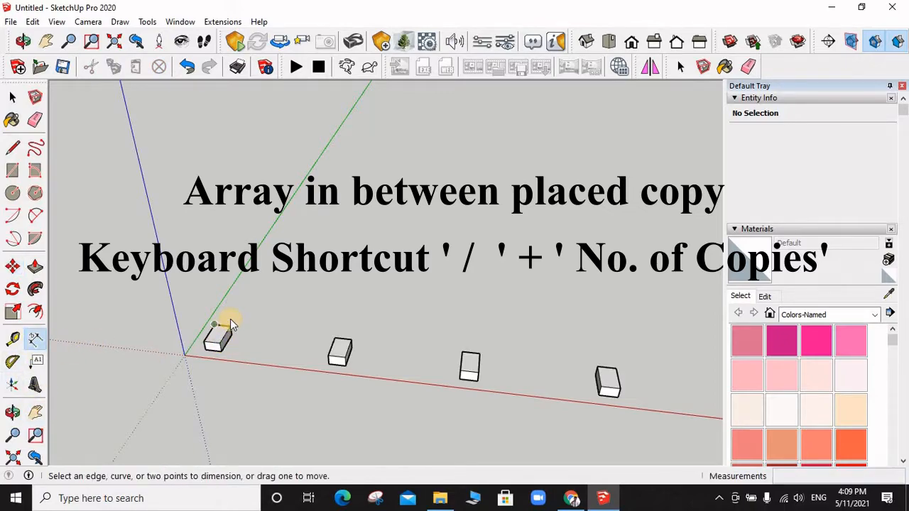
pyautogui.click(272, 337)
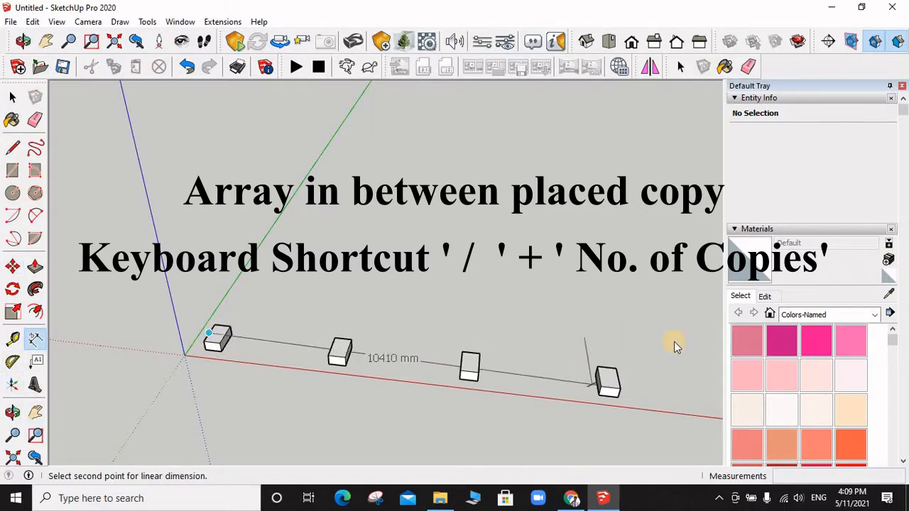
pyautogui.click(617, 378)
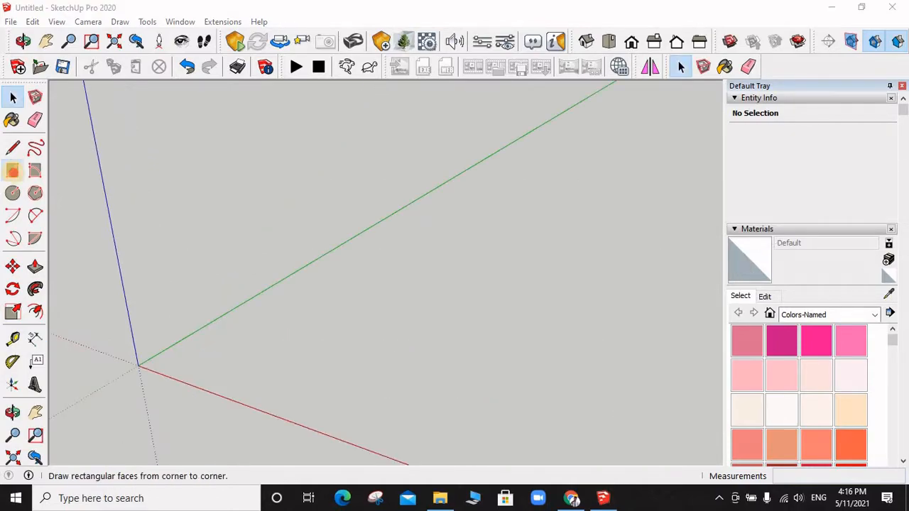
# Draw a small rectangle on the ground near the origin, between the red and green axes
pyautogui.click(12, 170)
pyautogui.click(176, 354)
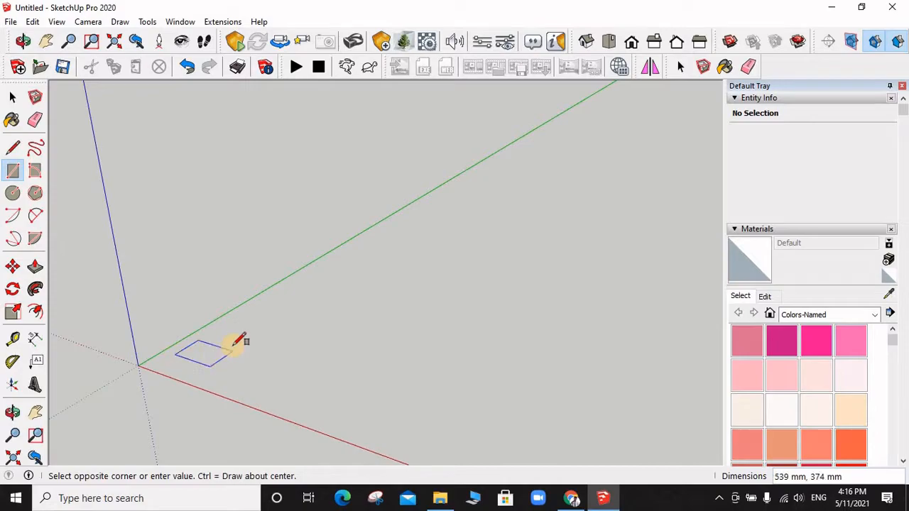
pyautogui.click(239, 346)
pyautogui.press('p')
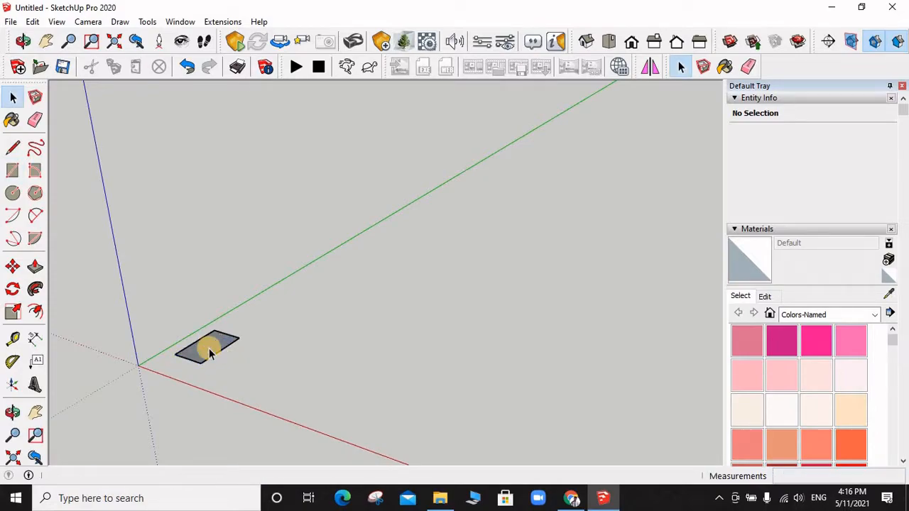
# Push/Pull the small rectangle up about 264 mm and make the whole box a group
pyautogui.click(207, 347)
pyautogui.click(205, 331)
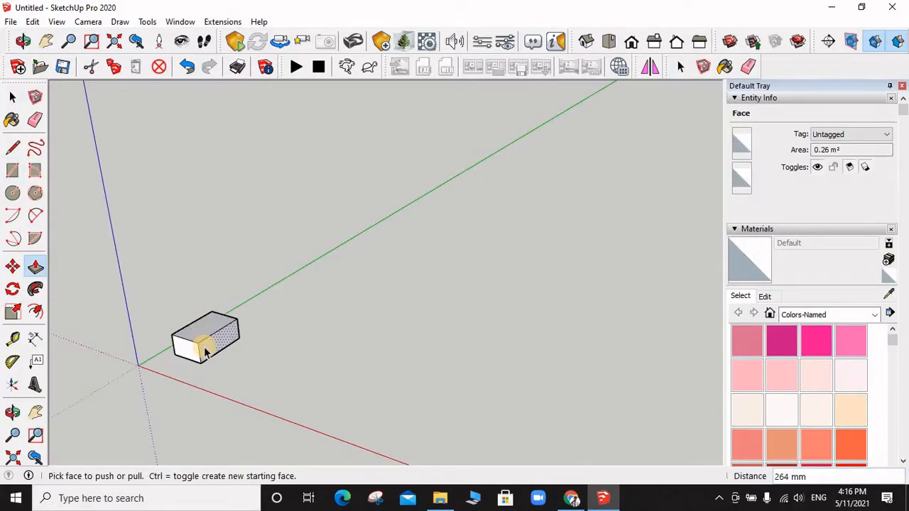
pyautogui.press('space')
pyautogui.tripleClick(204, 350)
pyautogui.rightClick(204, 347)
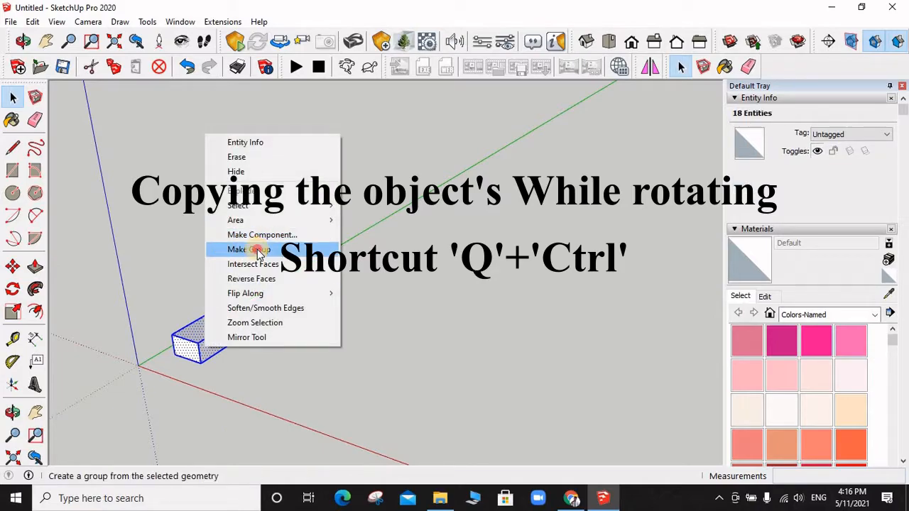
pyautogui.click(227, 250)
# Draw a straight line from the grouped box's far corner, running roughly along the green axis away from the origin
pyautogui.scroll(2, 202, 342)
pyautogui.scroll(3, 203, 338)
pyautogui.hotkey('ctrl', 't')
pyautogui.moveTo(199, 339); pyautogui.dragTo(255, 379, button='middle')
pyautogui.click(199, 359)
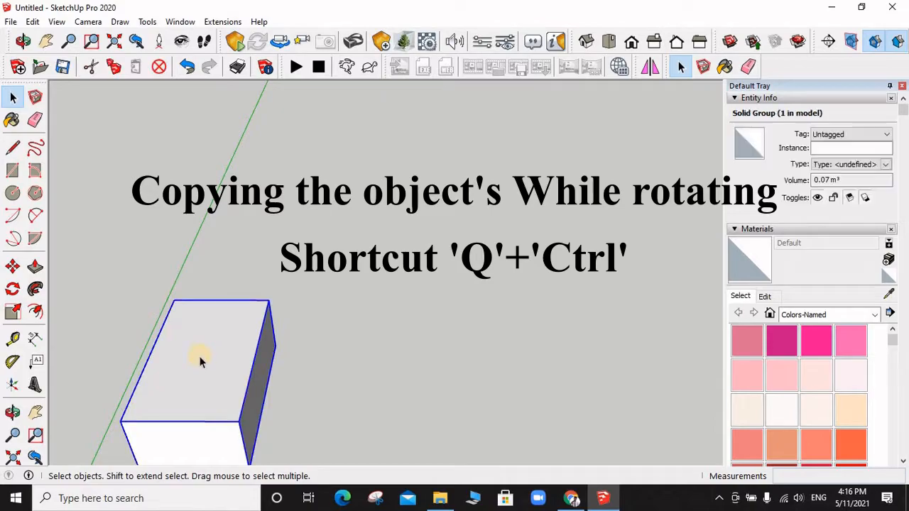
pyautogui.scroll(-2, 202, 364)
pyautogui.scroll(1, 216, 371)
pyautogui.press('l')
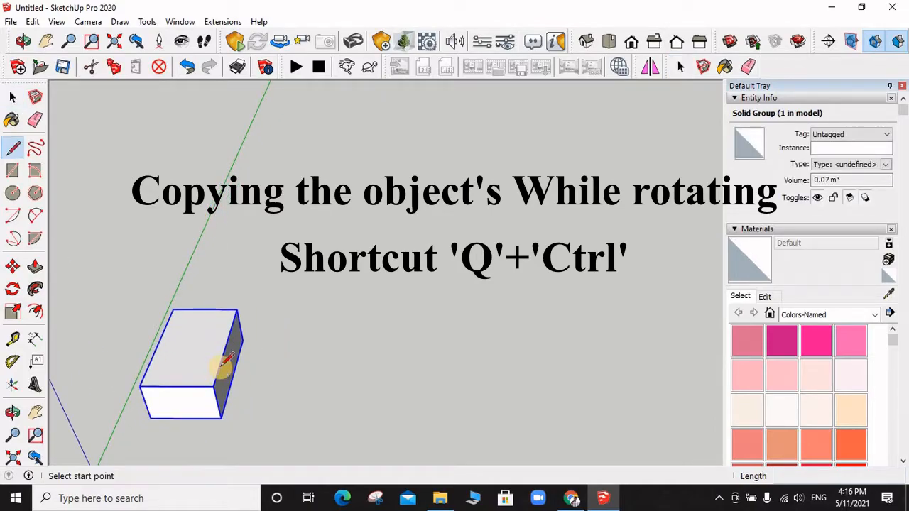
pyautogui.click(242, 340)
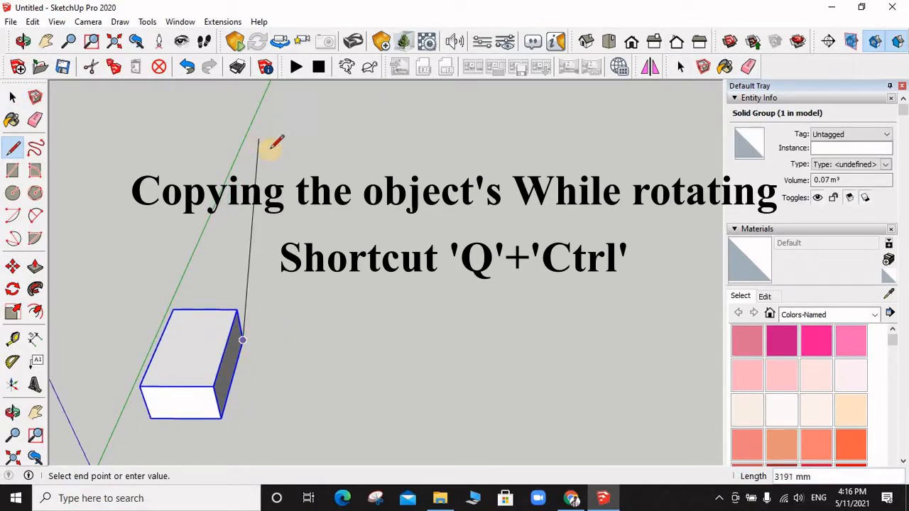
pyautogui.click(298, 139)
pyautogui.scroll(-2, 286, 270)
pyautogui.press('space')
# Rotate a copy of the box 45° around the line's far endpoint, measuring the angle from the box corner
pyautogui.scroll(3, 269, 305)
pyautogui.moveTo(276, 359); pyautogui.dragTo(203, 286, button='middle')
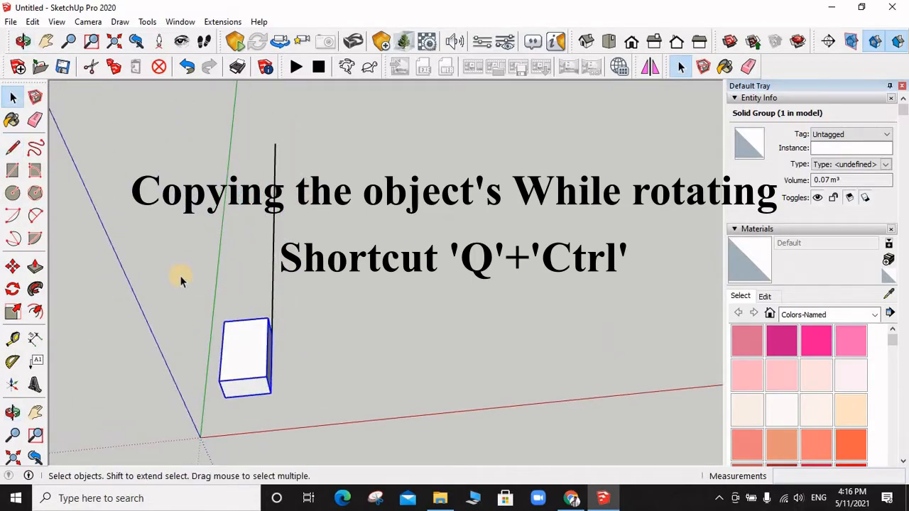
pyautogui.scroll(-5, 246, 379)
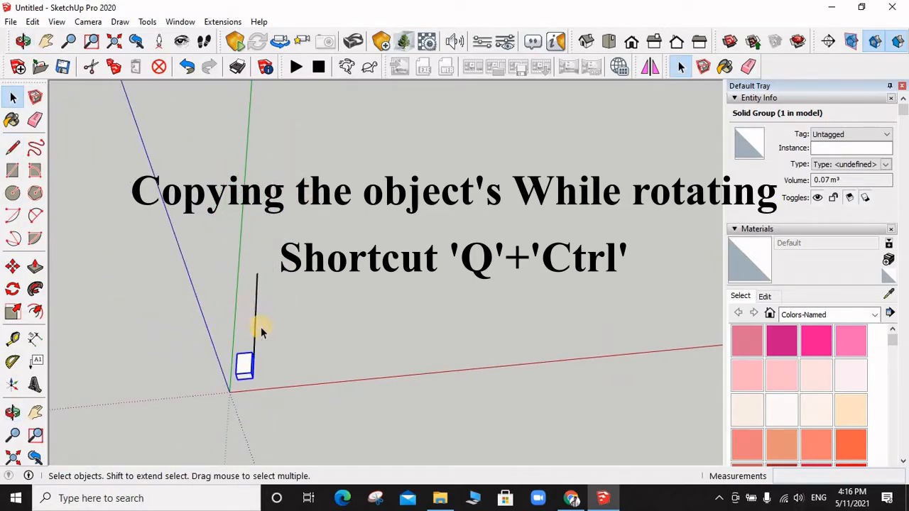
pyautogui.scroll(1, 242, 295)
pyautogui.press('q')
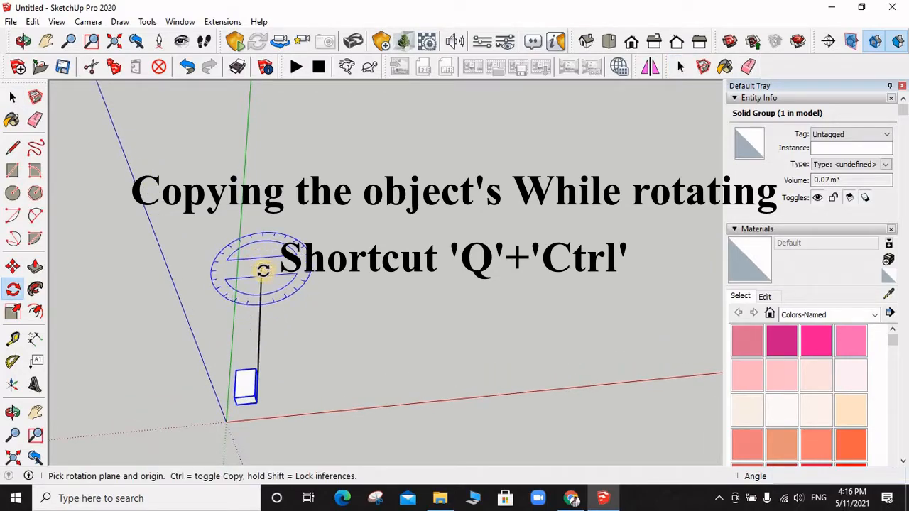
pyautogui.click(260, 266)
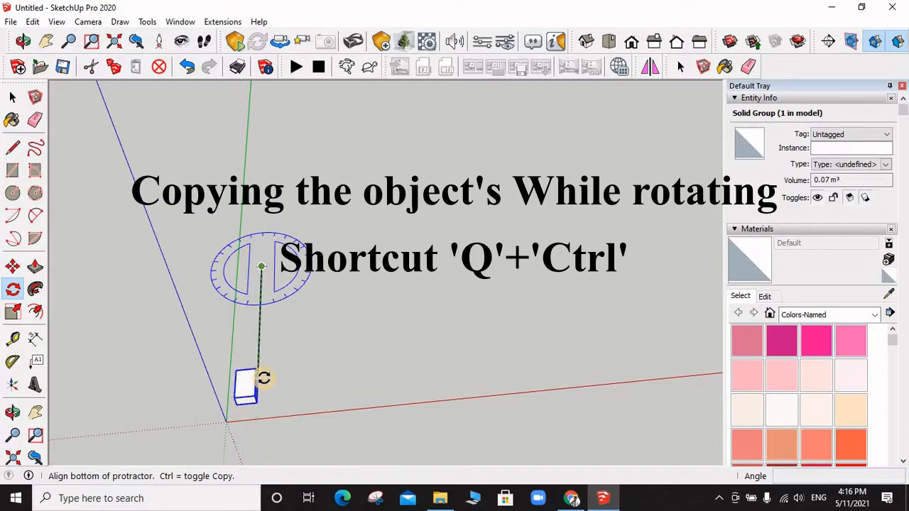
pyautogui.scroll(2, 262, 389)
pyautogui.click(253, 373)
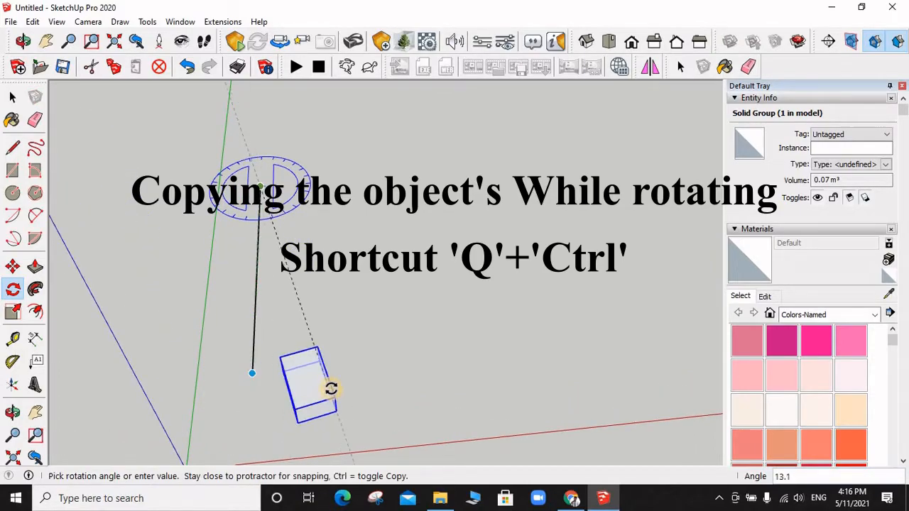
pyautogui.press('ctrl')
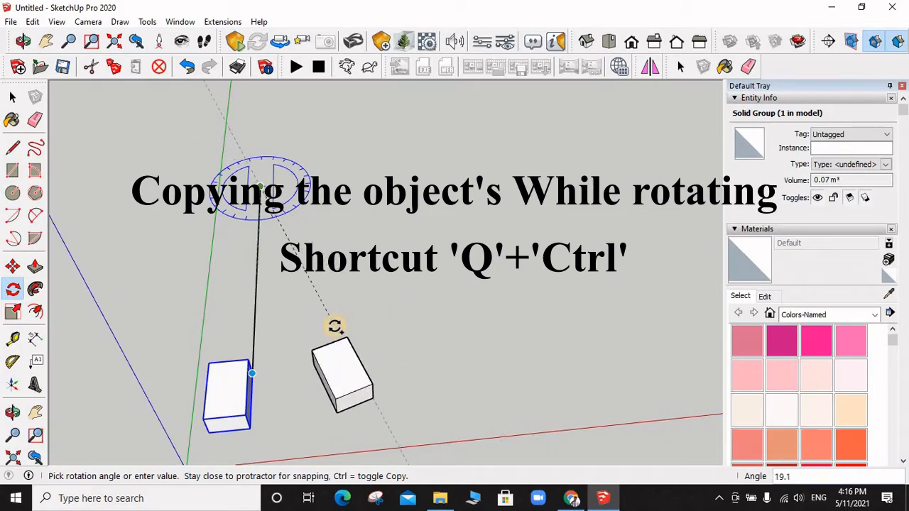
pyautogui.click(335, 326)
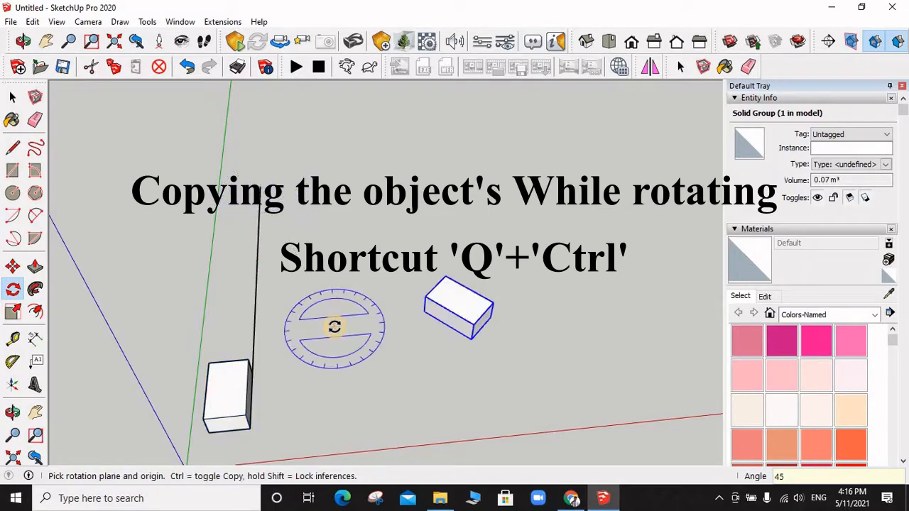
# Multiply the rotated copy into a polar array around the line's endpoint using x4
pyautogui.moveTo(414, 346); pyautogui.dragTo(380, 373, button='middle')
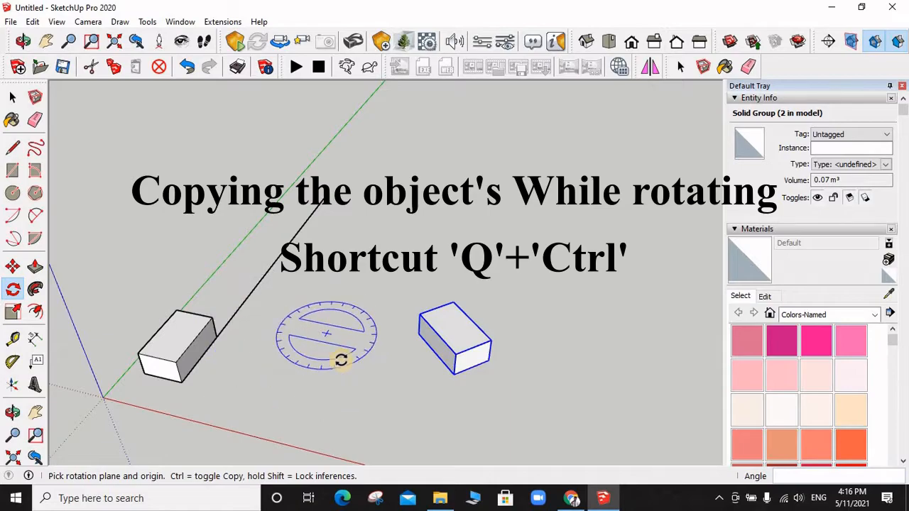
pyautogui.scroll(-1, 321, 367)
pyautogui.scroll(-1, 323, 367)
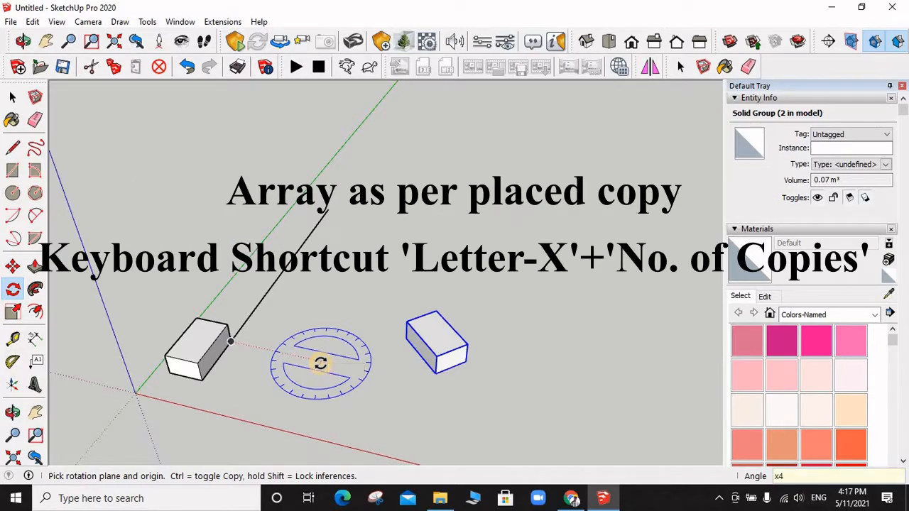
pyautogui.press('Return')
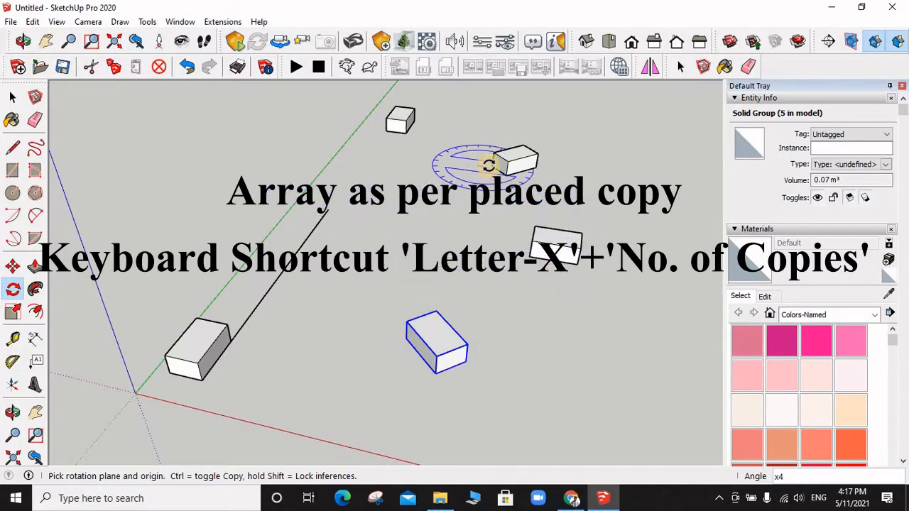
# Delete the four rotated copies, keeping the original box and the line
pyautogui.press('space')
pyautogui.scroll(-3, 396, 333)
pyautogui.moveTo(545, 125); pyautogui.dragTo(382, 367)
pyautogui.press('Delete')
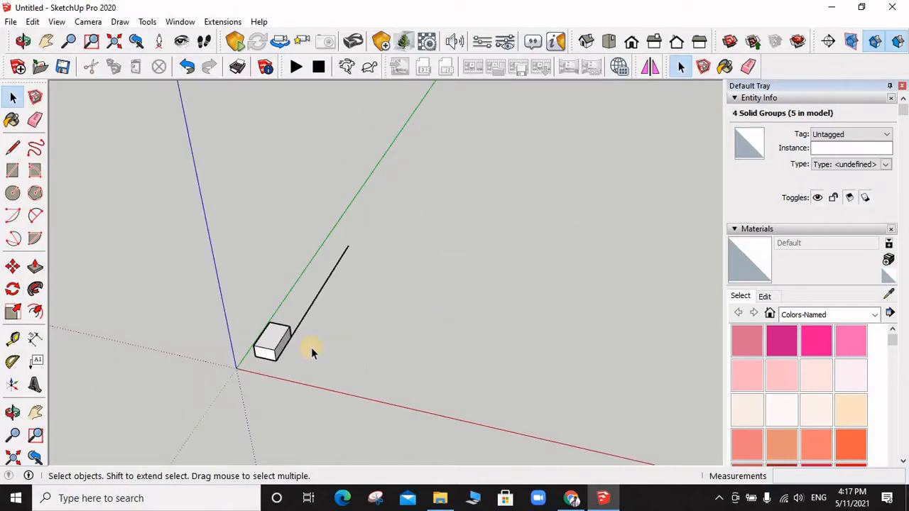
# Rotate a copy of the box 180° around the line's far endpoint and divide the arc between them using /5
pyautogui.click(270, 334)
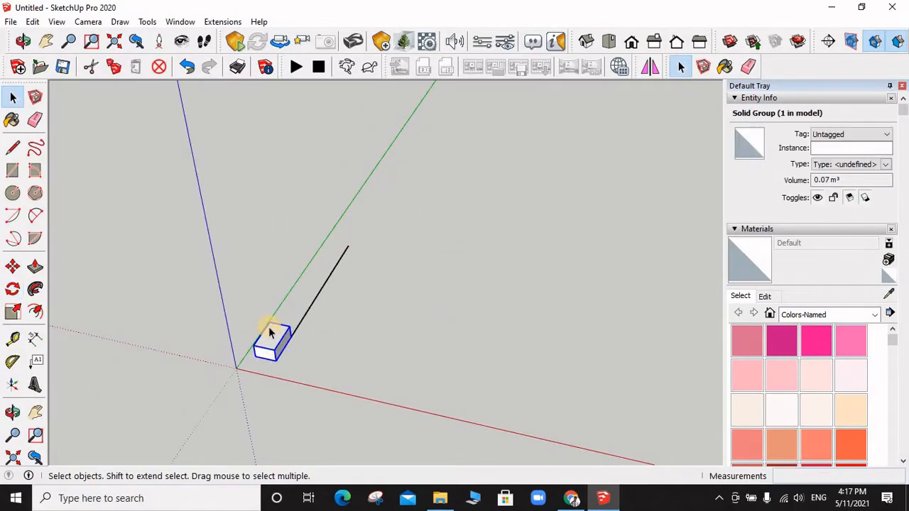
pyautogui.press('q')
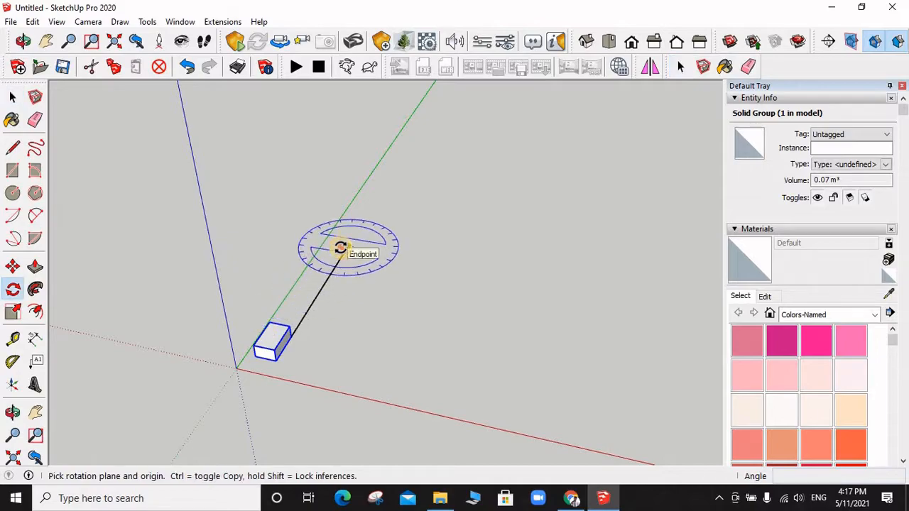
pyautogui.click(348, 247)
pyautogui.scroll(2, 294, 339)
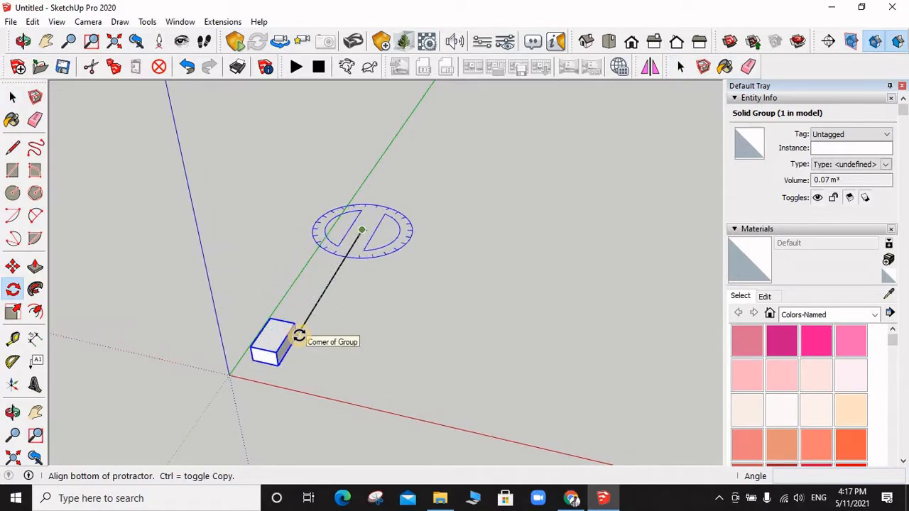
pyautogui.click(297, 335)
pyautogui.press('ctrl')
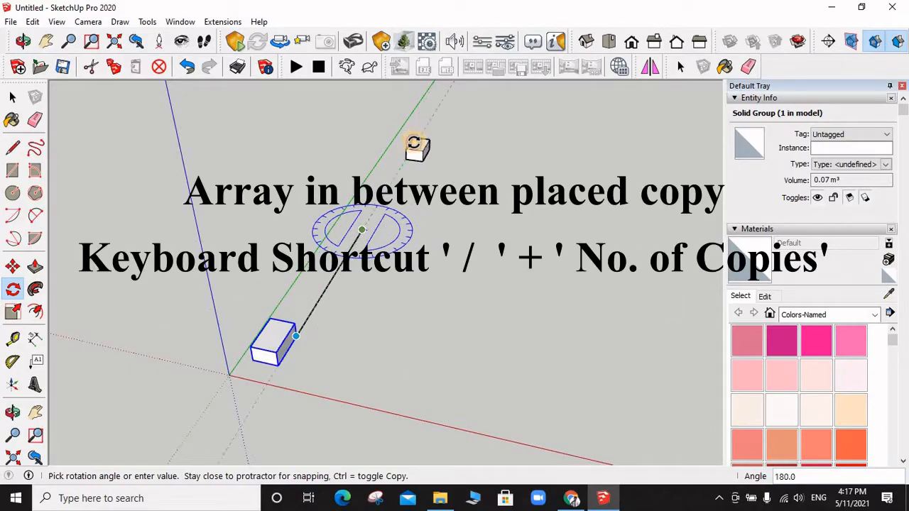
pyautogui.click(416, 142)
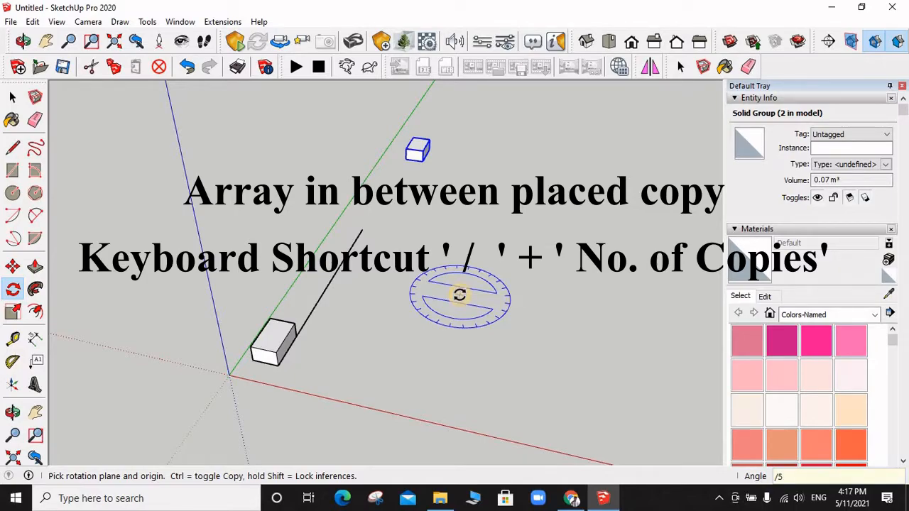
pyautogui.press('Return')
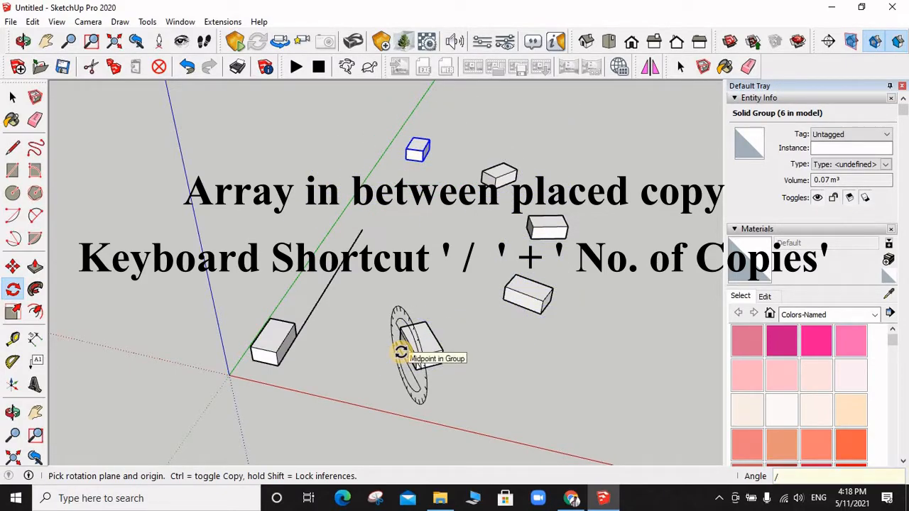
# Try increasingly dense divisions of the 180° polar array, entering /6, /8, /12 and /15 in turn
pyautogui.write('6')
pyautogui.press('Return')
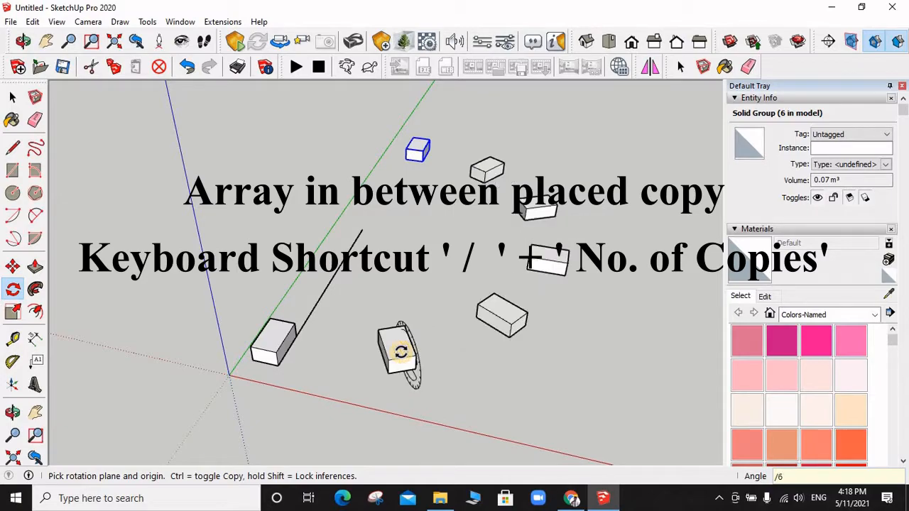
pyautogui.press('BackSpace')
pyautogui.write('8')
pyautogui.press('Return')
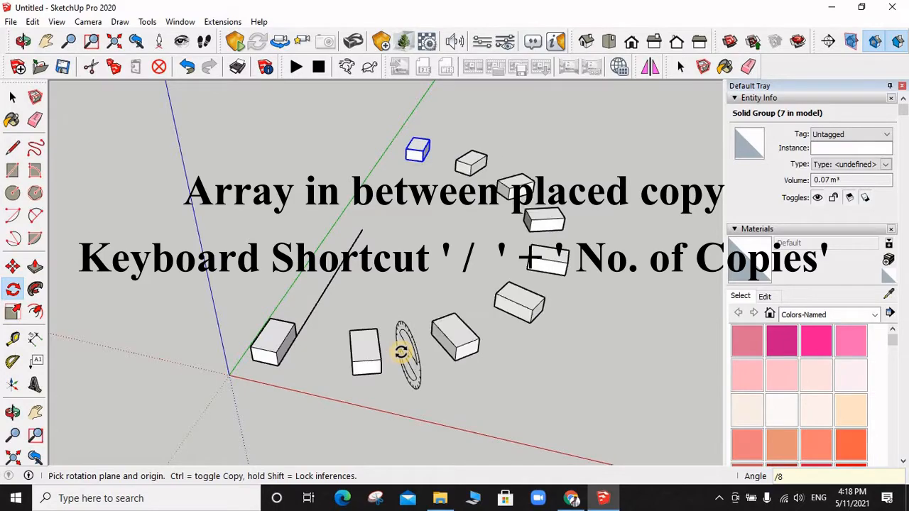
pyautogui.press('BackSpace')
pyautogui.write('12')
pyautogui.press('Return')
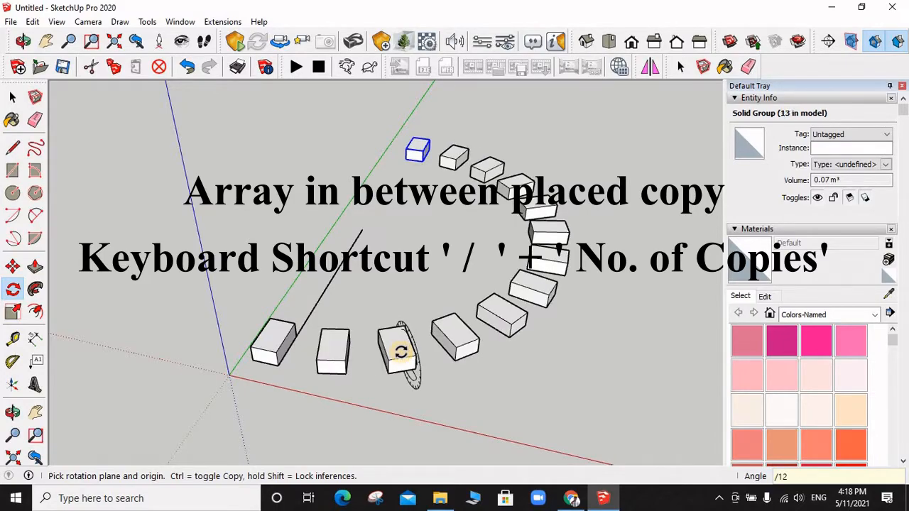
pyautogui.press('BackSpace')
pyautogui.press('BackSpace')
pyautogui.write('15')
pyautogui.press('Return')
# Set the division of the 180° polar array to /26
pyautogui.moveTo(355, 377); pyautogui.dragTo(374, 364, button='middle')
pyautogui.scroll(2, 375, 364)
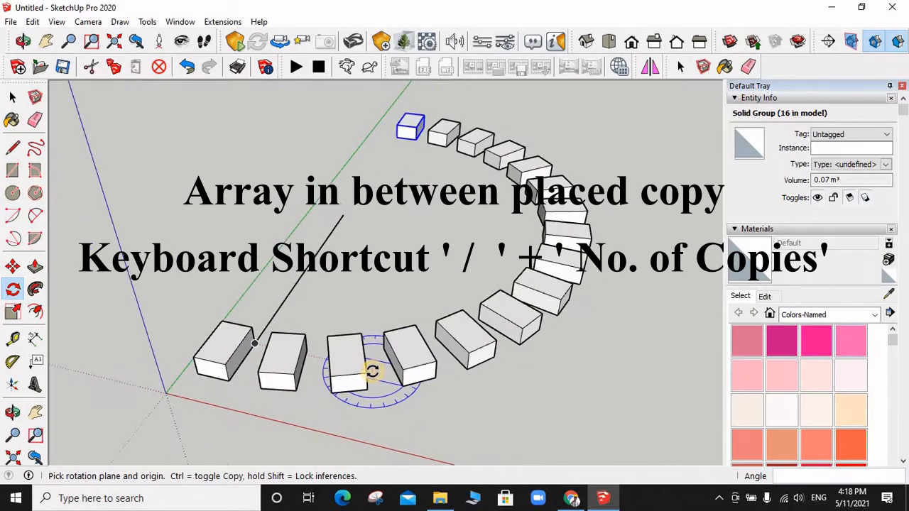
pyautogui.write('/26')
pyautogui.press('Return')
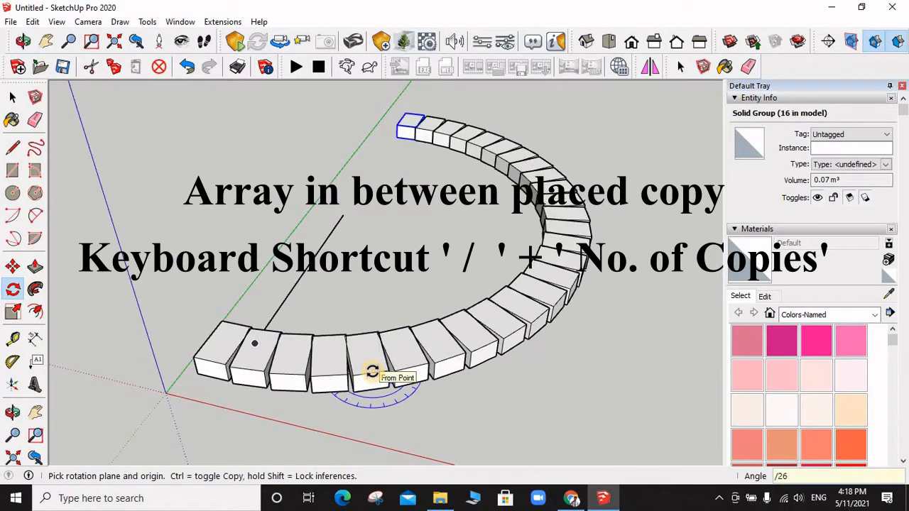
pyautogui.scroll(3, 443, 362)
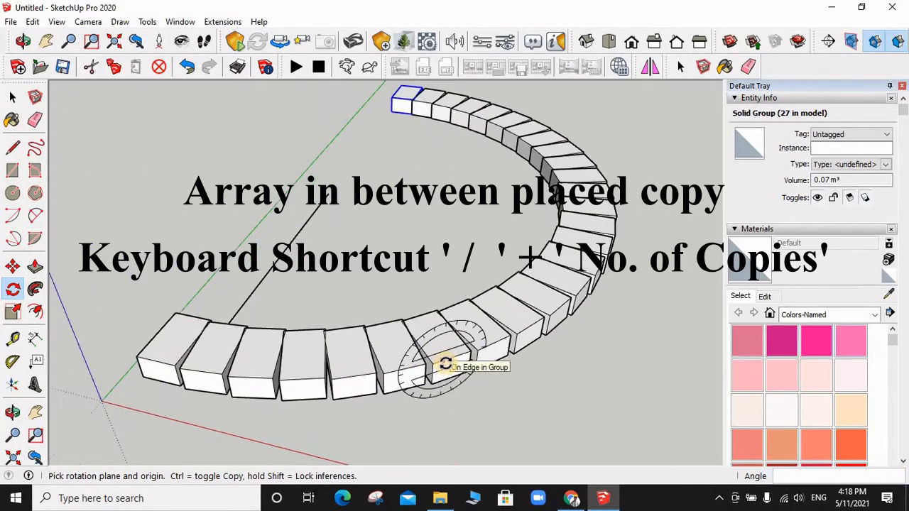
pyautogui.moveTo(440, 369); pyautogui.dragTo(419, 419, button='middle')
pyautogui.scroll(-4, 421, 420)
pyautogui.scroll(-4, 421, 419)
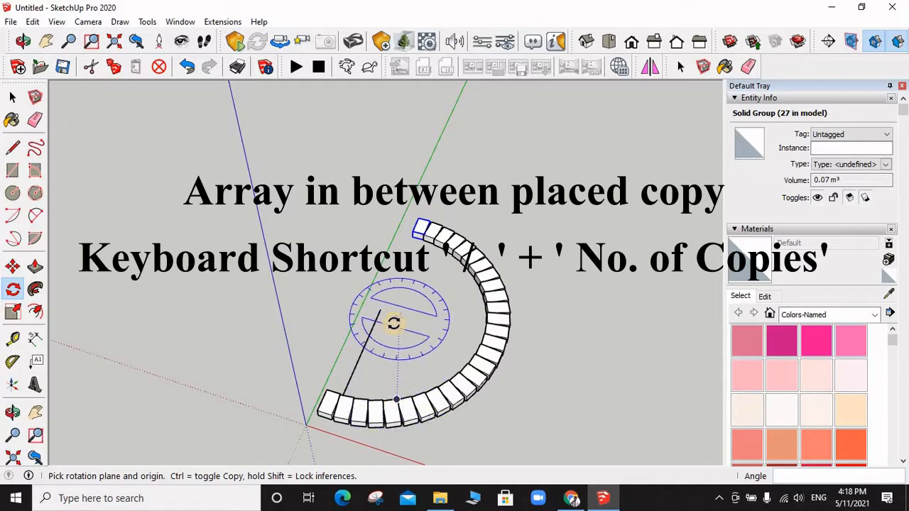
# Select the whole semicircular array of boxes together with the line
pyautogui.press('space')
pyautogui.moveTo(389, 320); pyautogui.dragTo(554, 156, button='middle')
pyautogui.moveTo(560, 102); pyautogui.dragTo(280, 381)
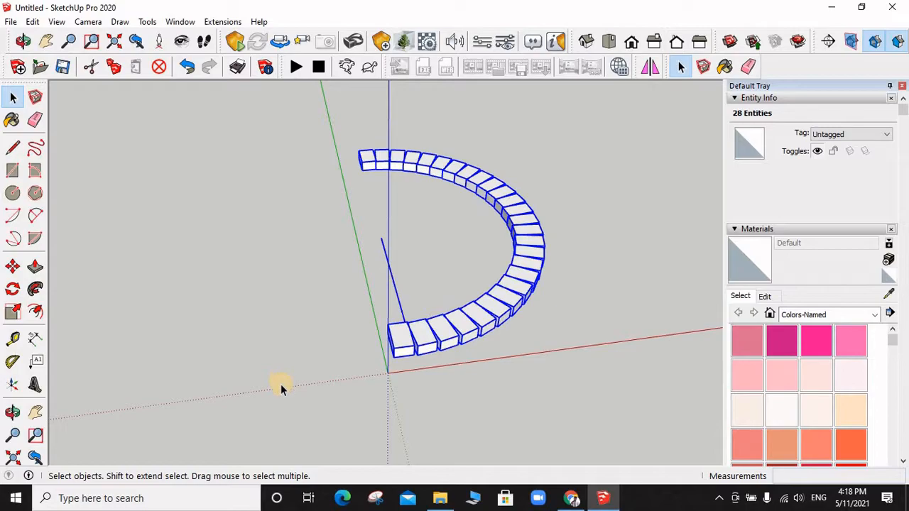